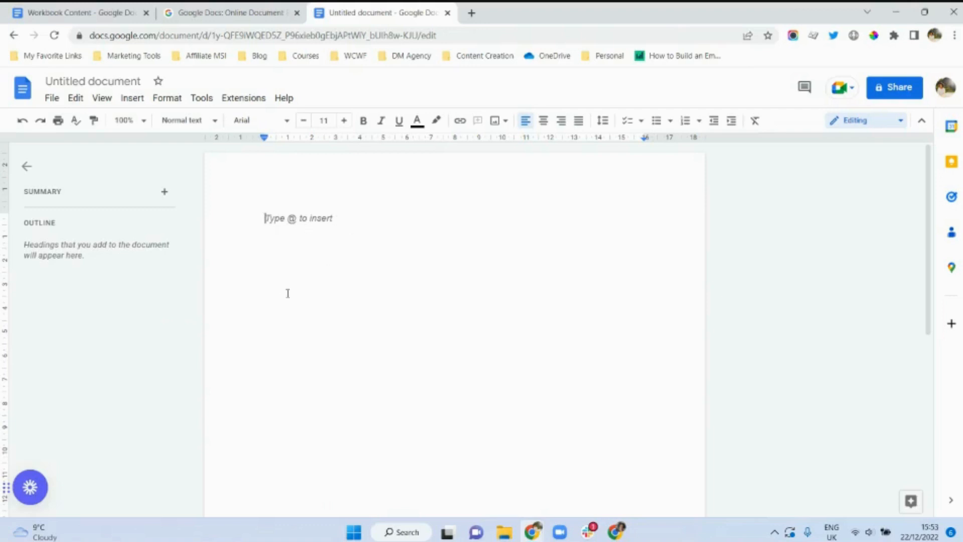
click(131, 100)
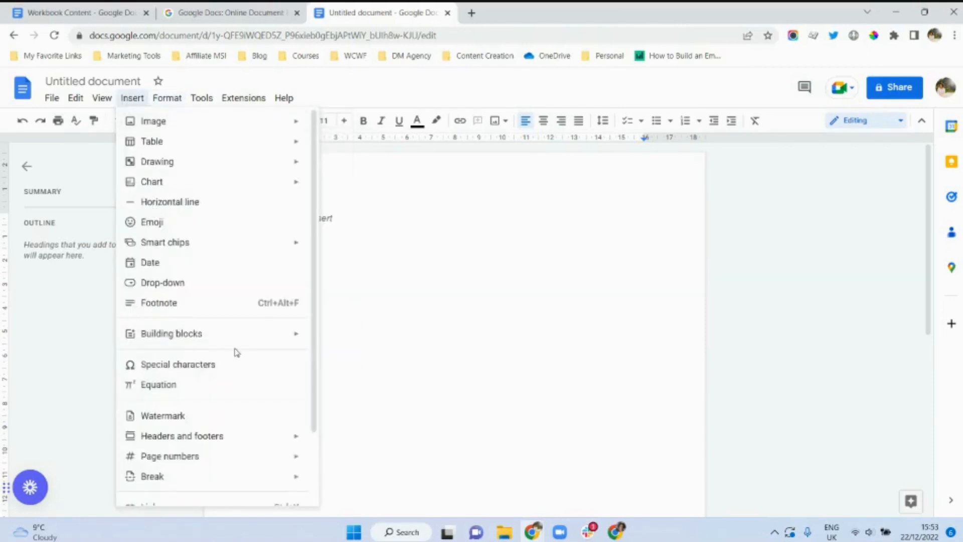
mouse_move(246, 438)
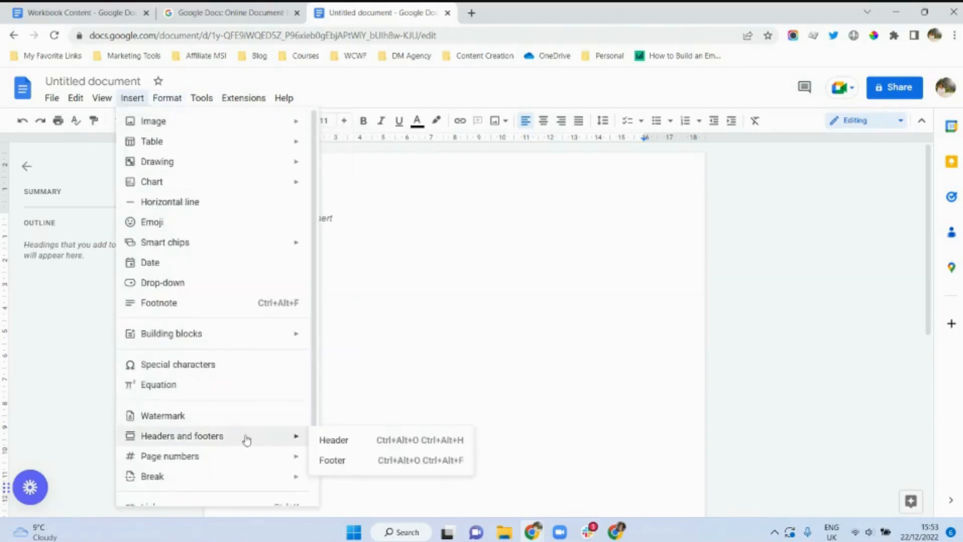
click(342, 463)
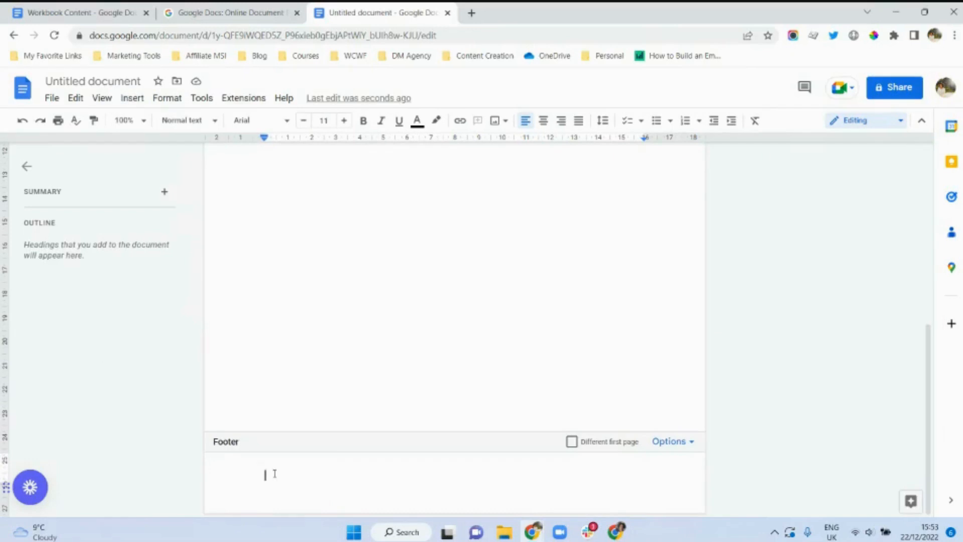
text(Dawn-Marie)
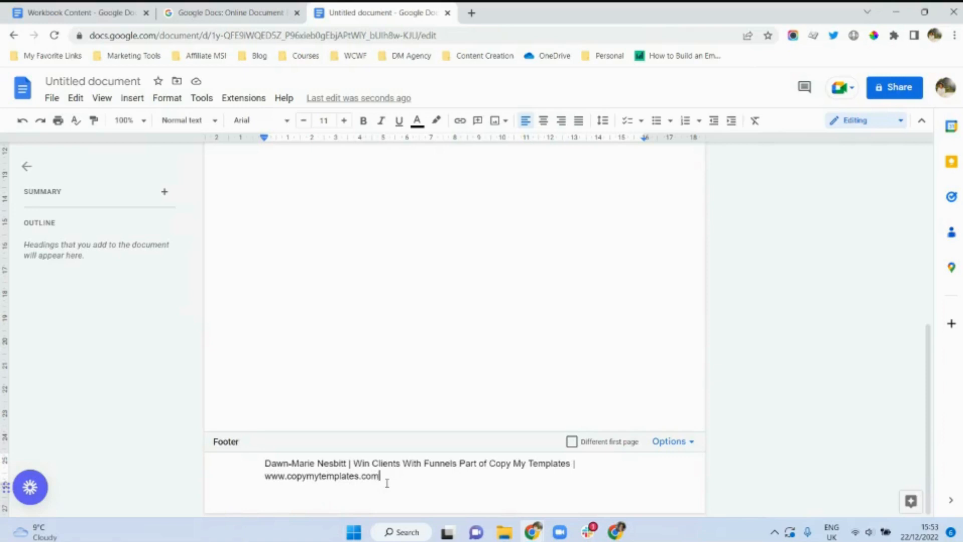
Step: Reduce the footer text to font size 8, centre it and return to the document body
drag(381, 475, 262, 462)
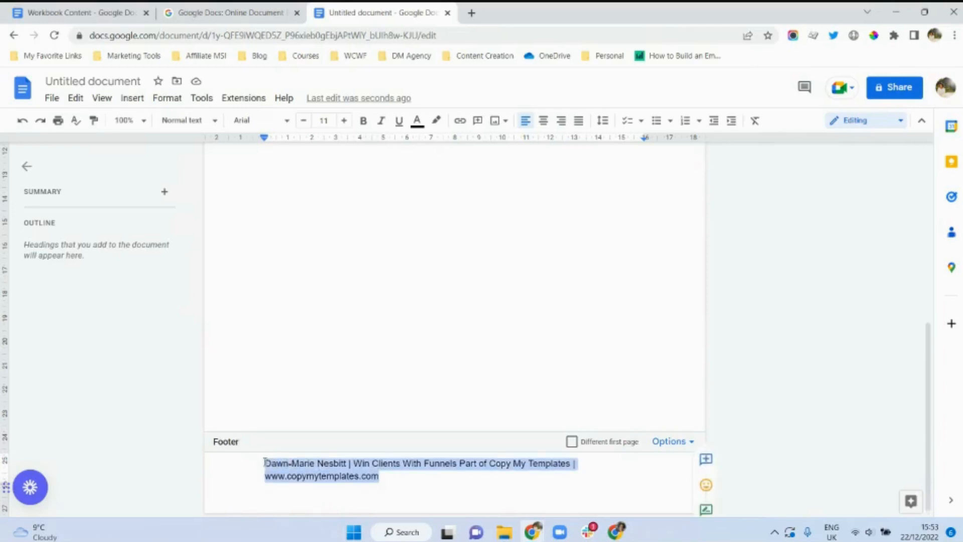
click(304, 120)
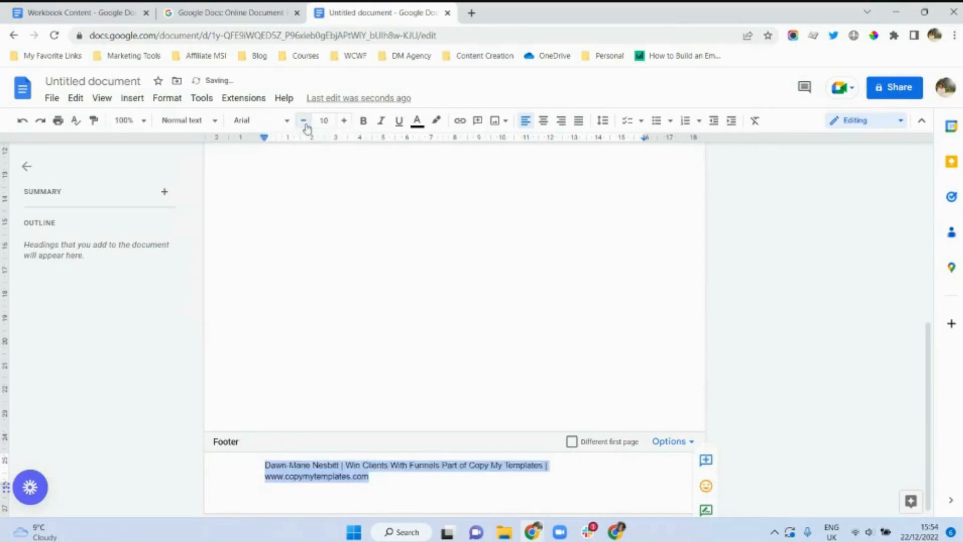
click(304, 120)
click(304, 121)
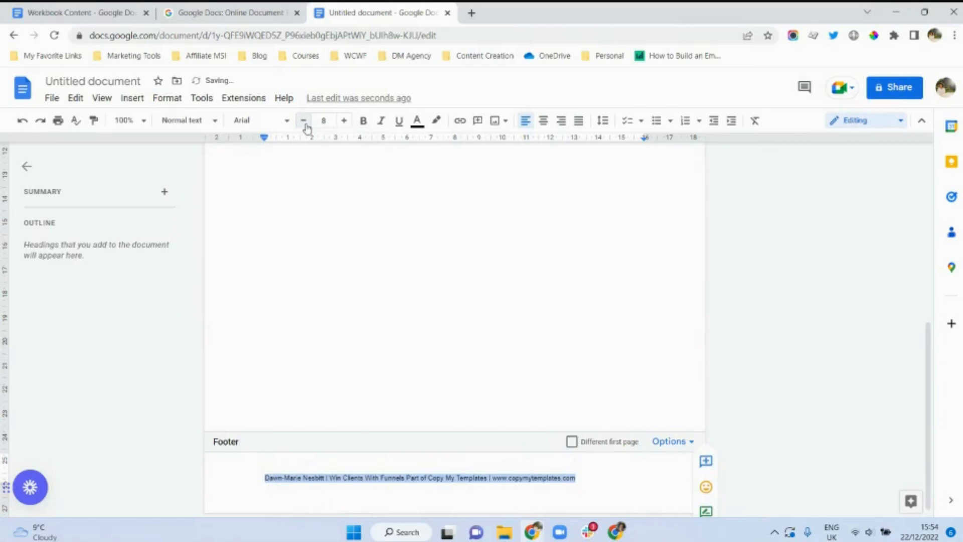
click(544, 122)
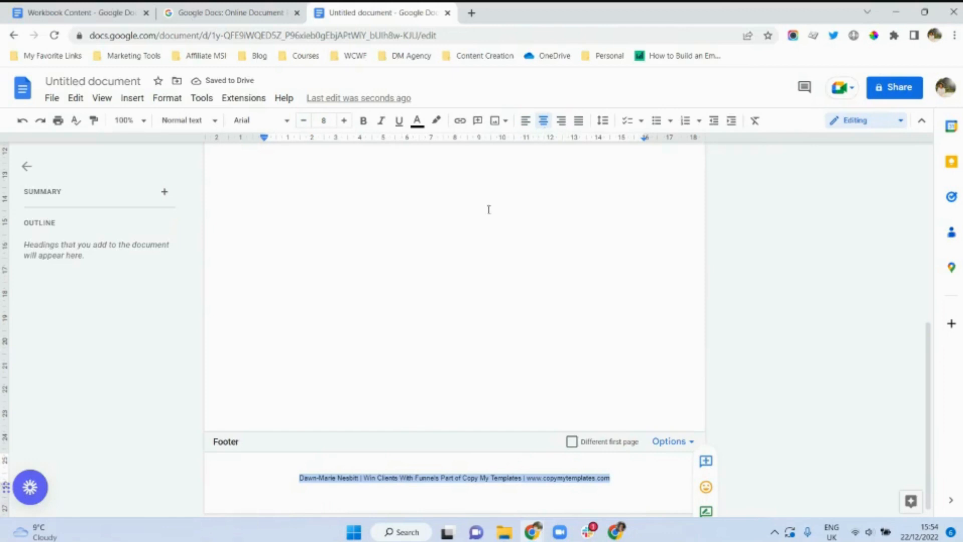
click(459, 284)
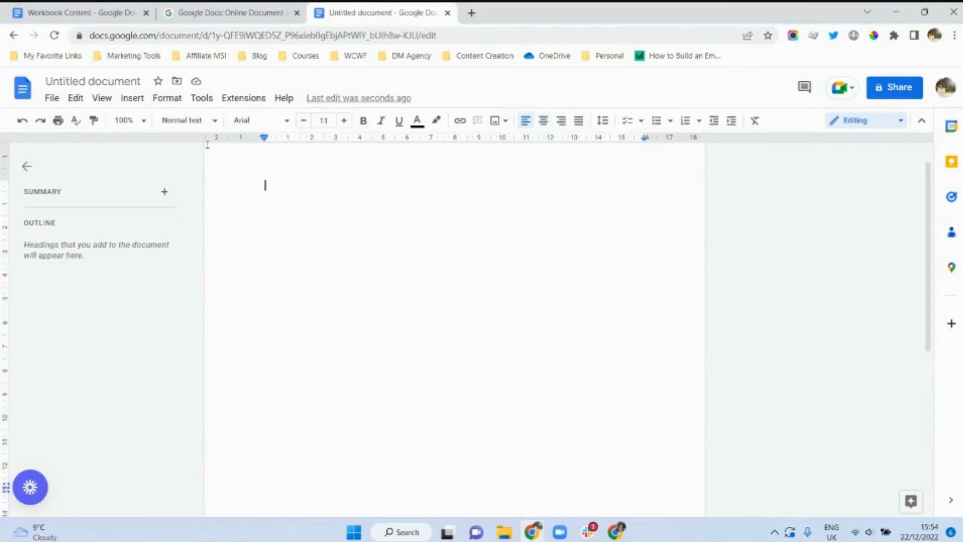
Step: Add a page header and insert the Copy My Templates logo into it from the computer
click(132, 99)
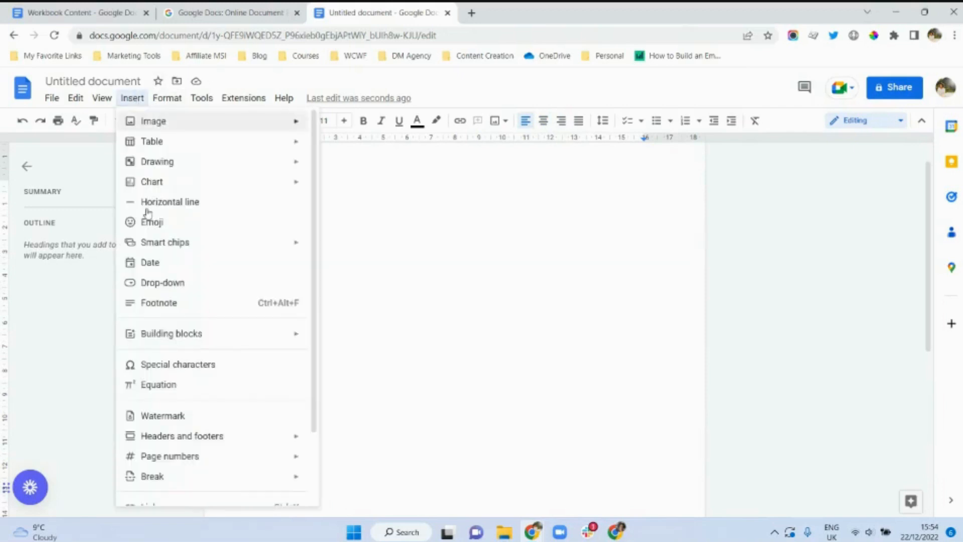
mouse_move(204, 441)
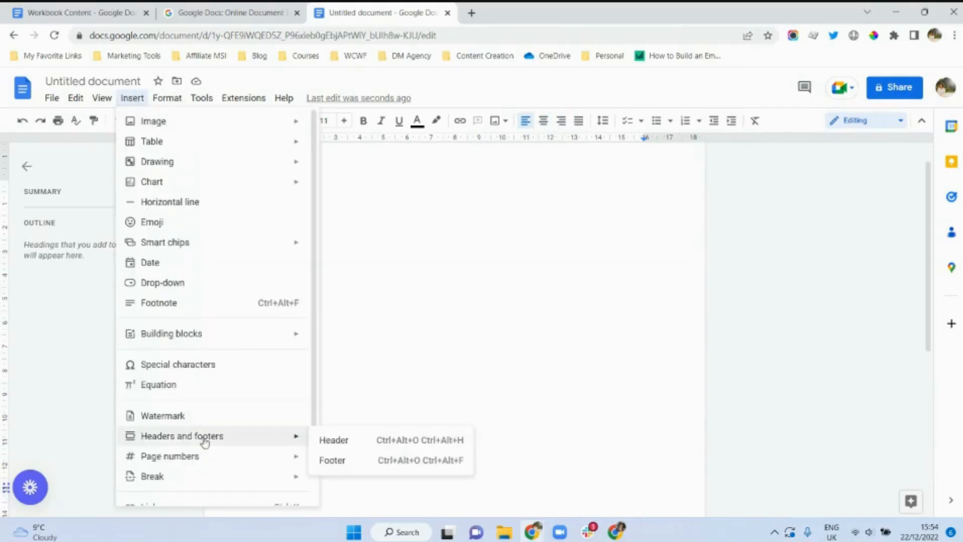
click(334, 441)
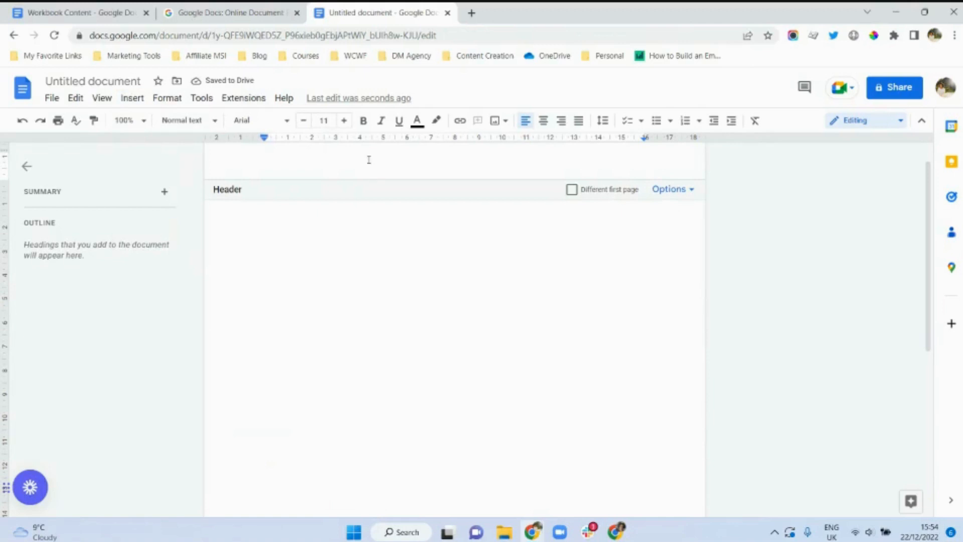
click(134, 100)
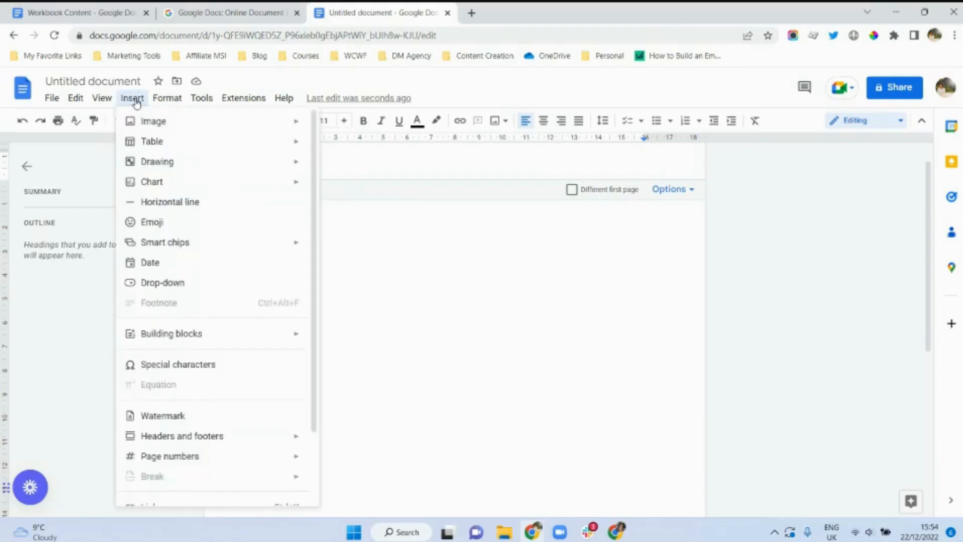
mouse_move(261, 128)
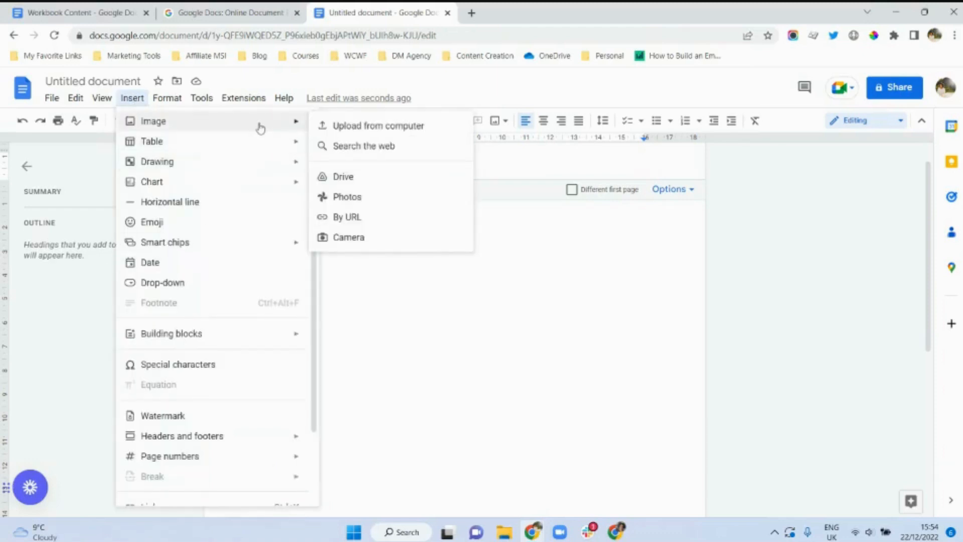
click(360, 126)
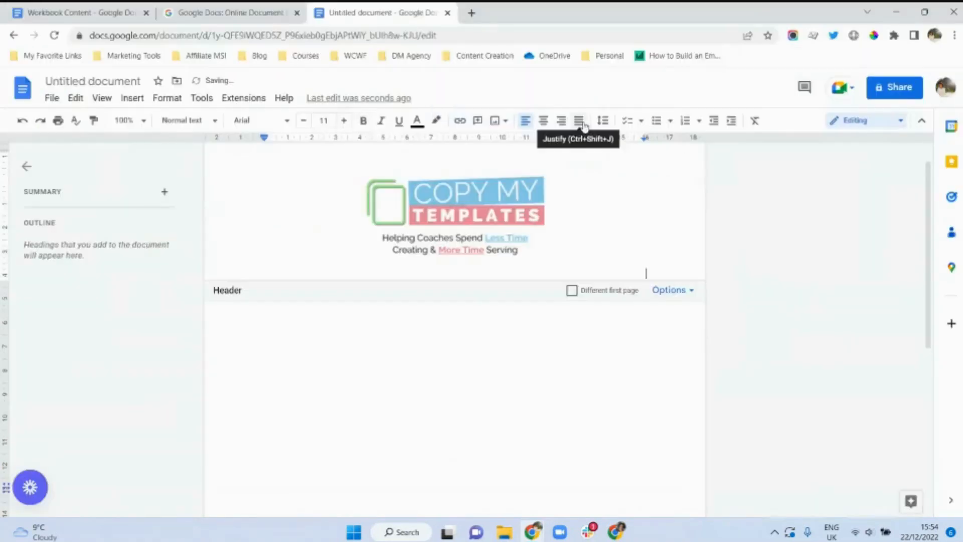
Step: Shrink the header logo to about 6 cm wide, centre it and leave the header
click(471, 214)
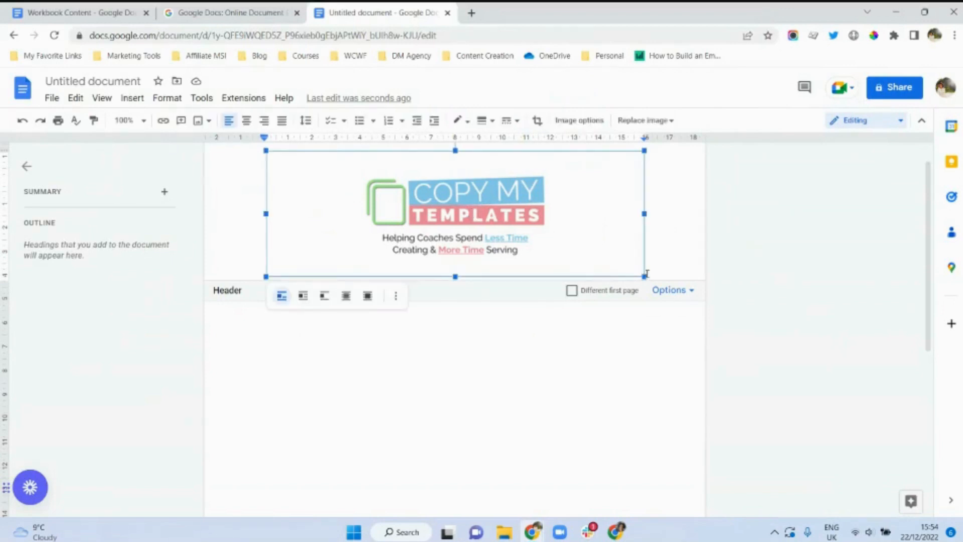
drag(644, 276, 415, 201)
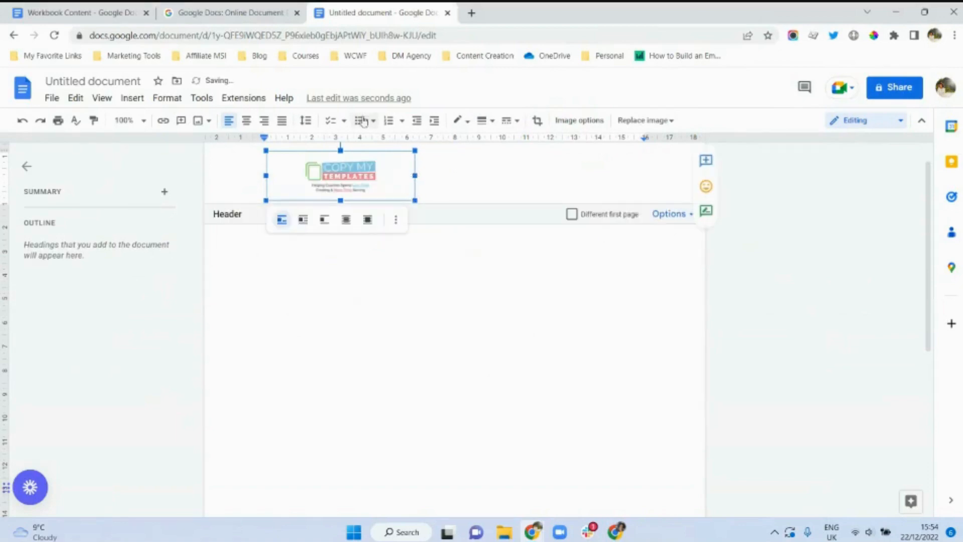
click(246, 120)
click(897, 222)
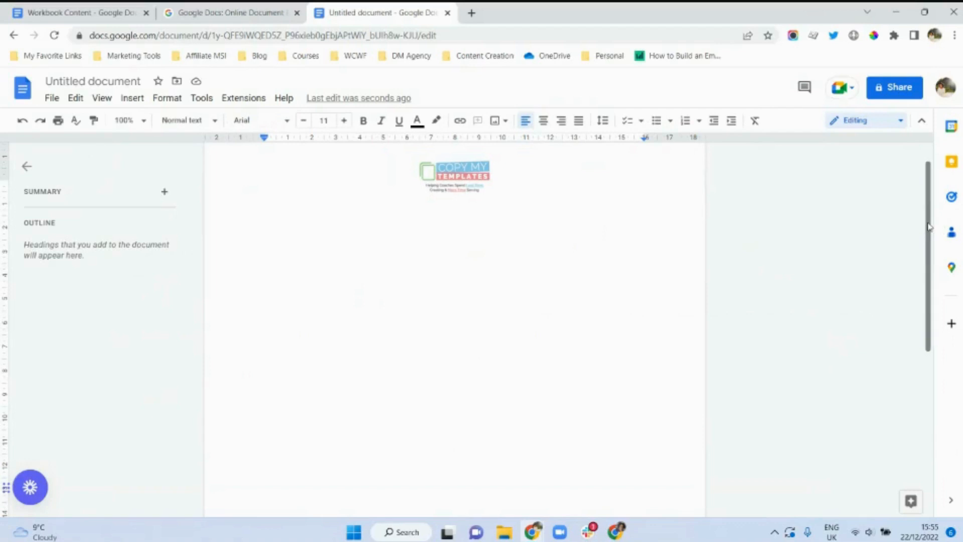
scroll(929, 199, up, 1)
drag(928, 199, 936, 321)
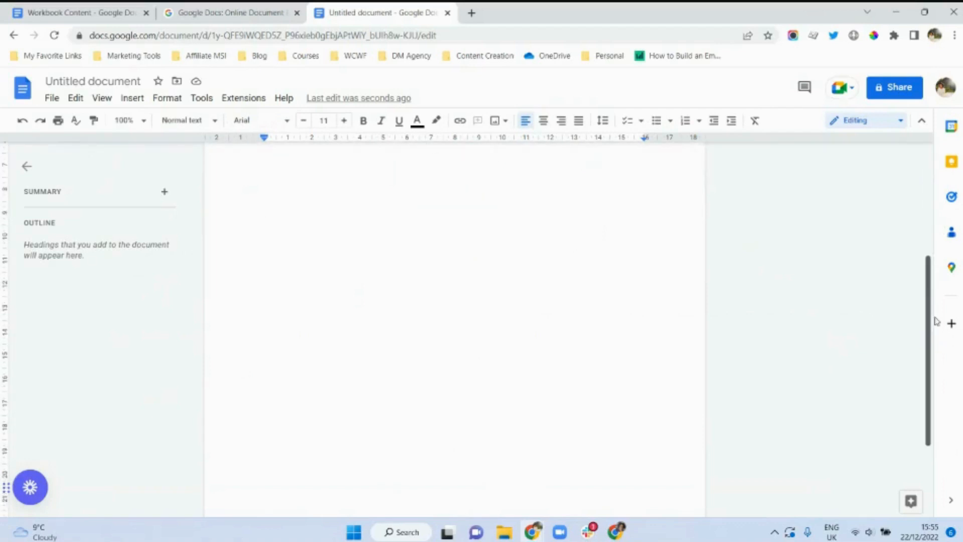
scroll(935, 321, down, 3)
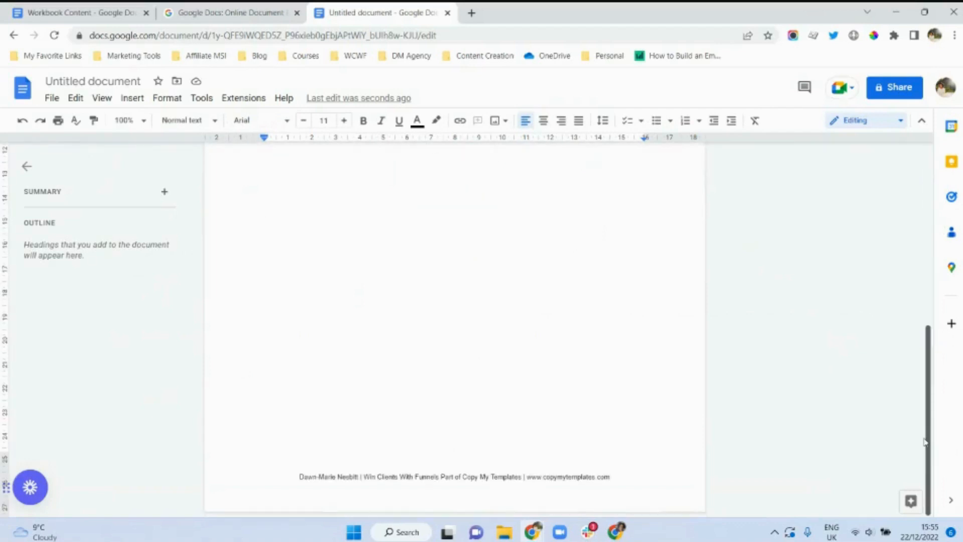
drag(925, 441, 927, 188)
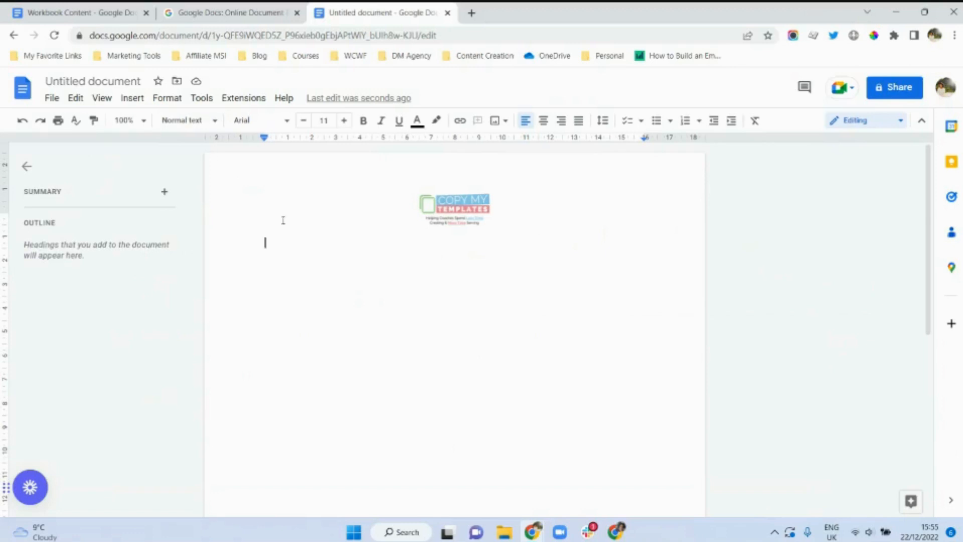
Step: Copy the text from "What Is Your Niche?" through "Let's get started." in the Workbook Content document and paste it into the untitled document
click(80, 8)
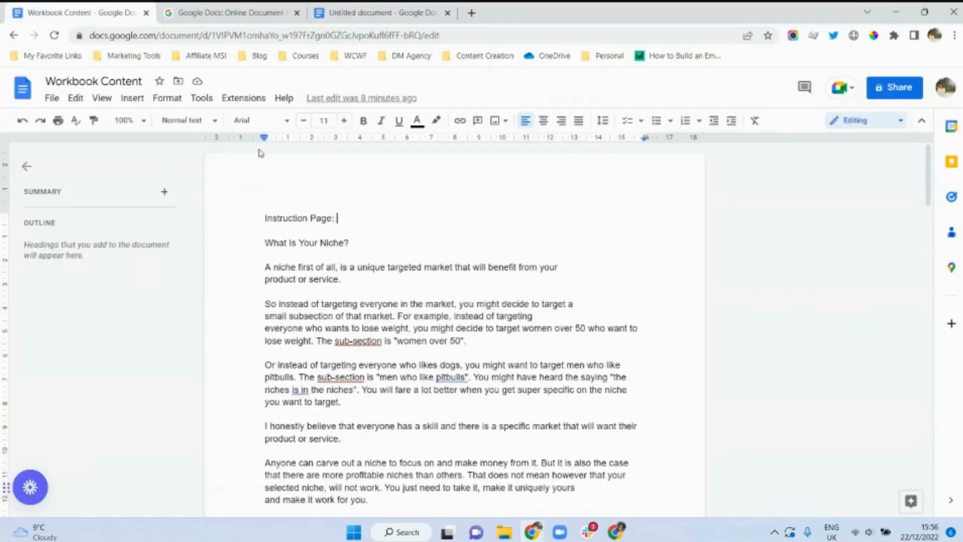
drag(258, 244, 399, 500)
key(ctrl+c)
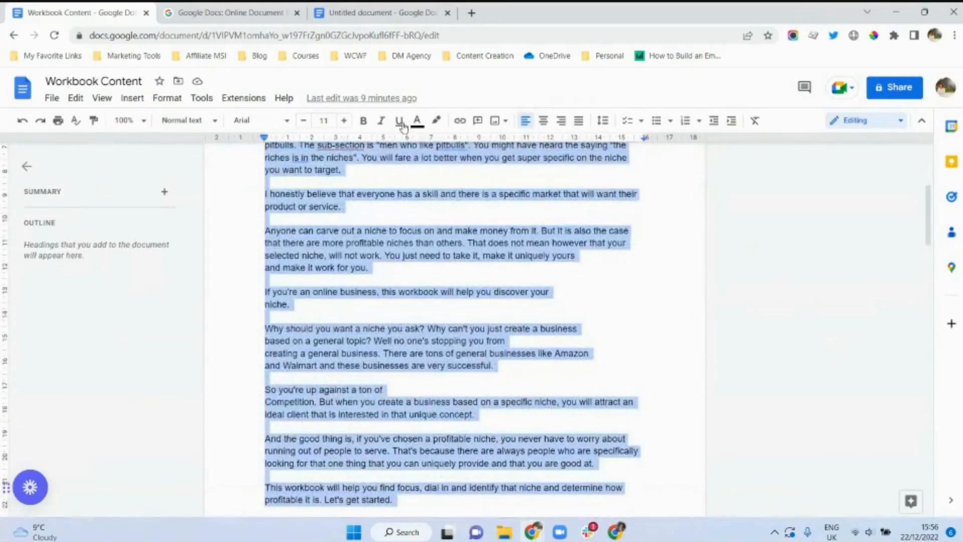
click(404, 15)
key(ctrl+v)
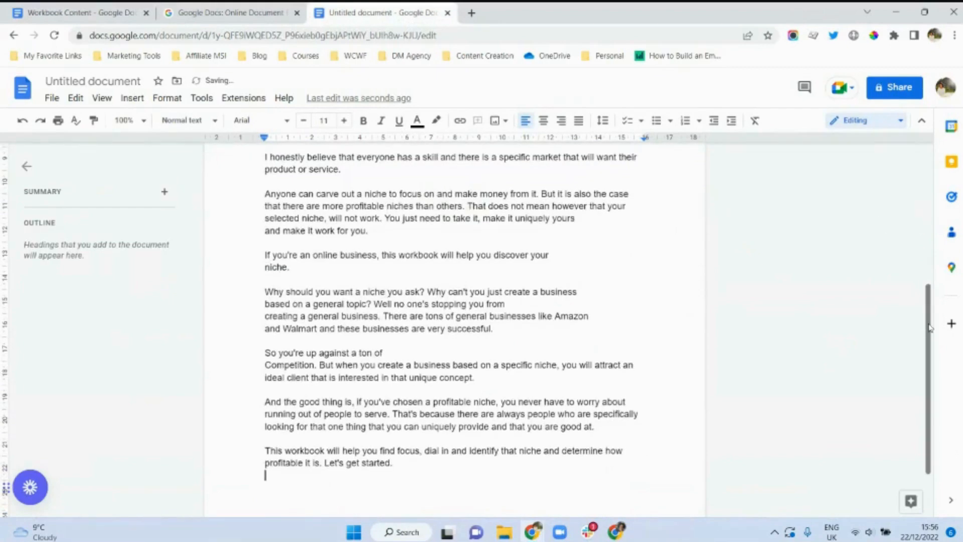
Step: Format the opening line "What Is Your Niche?" as Heading 1 and make it bold
drag(929, 329, 855, 180)
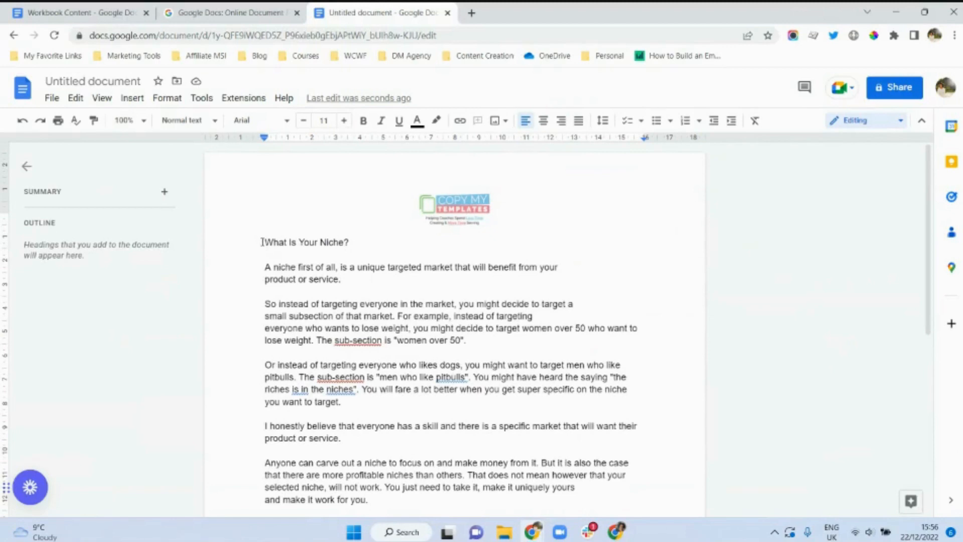
drag(262, 243, 351, 246)
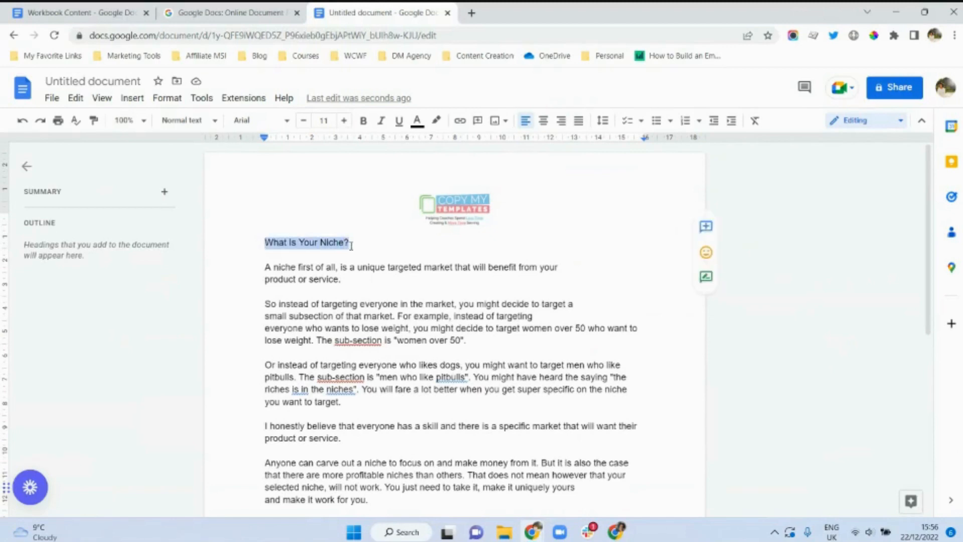
click(216, 125)
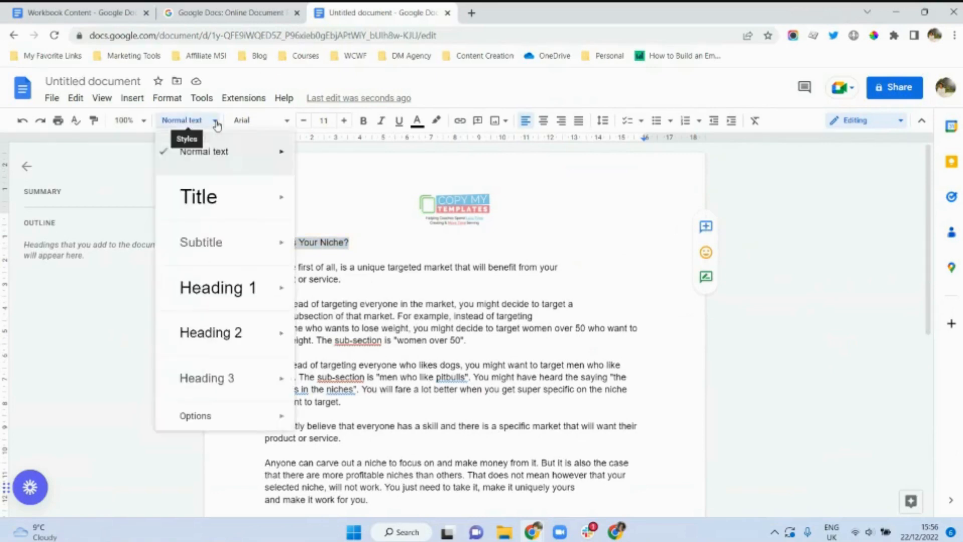
mouse_move(237, 295)
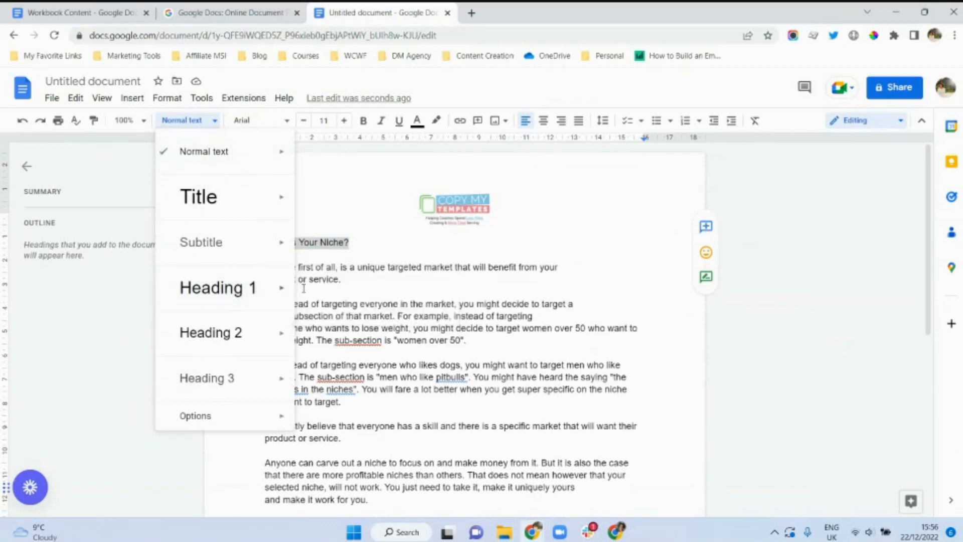
mouse_move(281, 288)
click(335, 287)
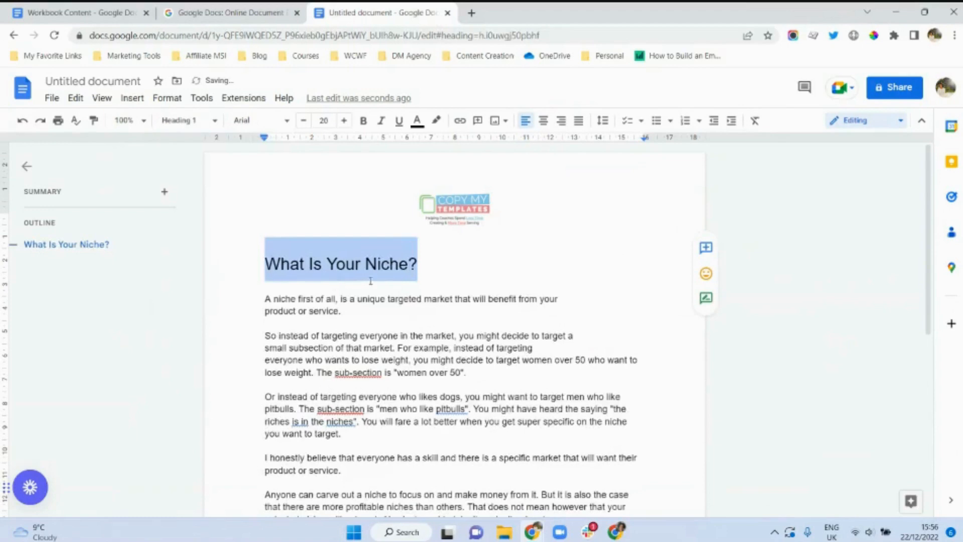
key(ctrl+b)
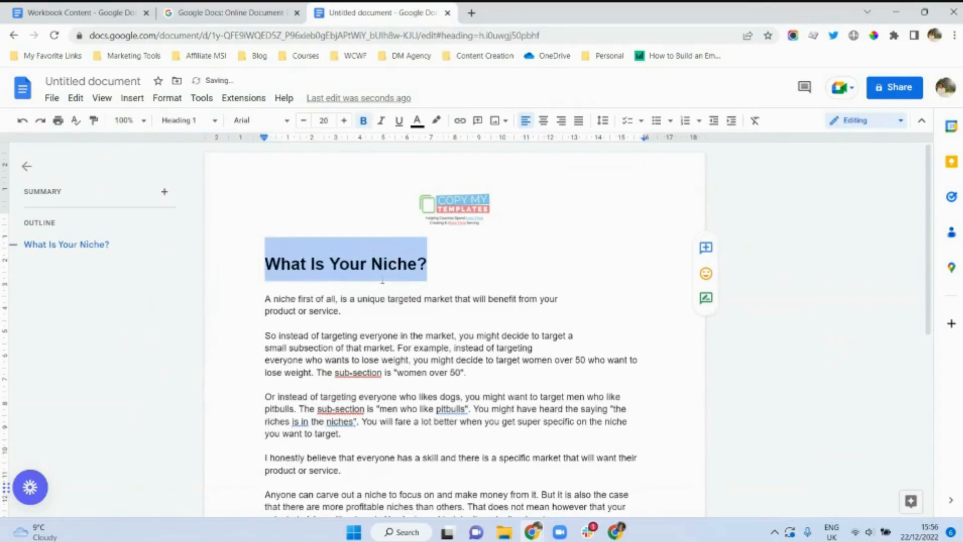
click(375, 333)
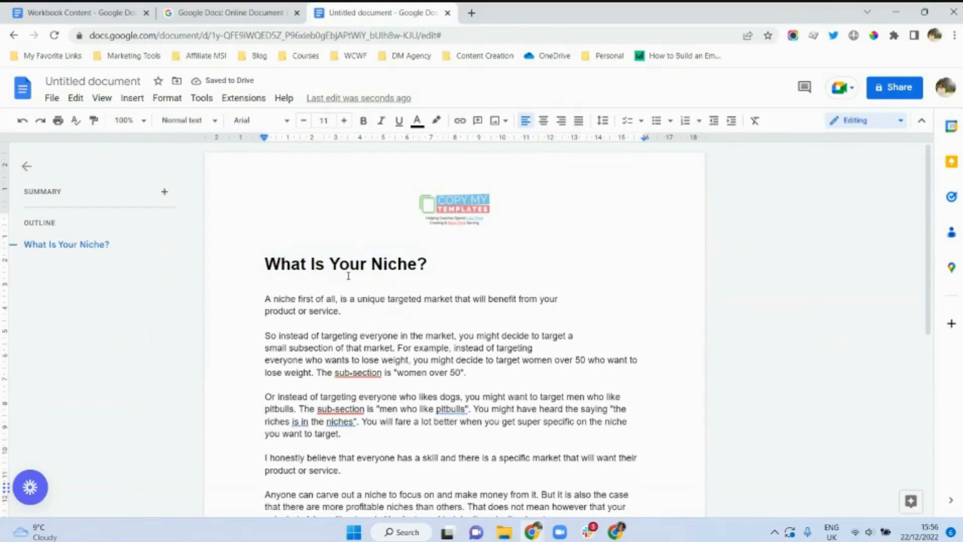
Step: Insert a page break after "Let's get started." to begin a second page
scroll(406, 420, down, 7)
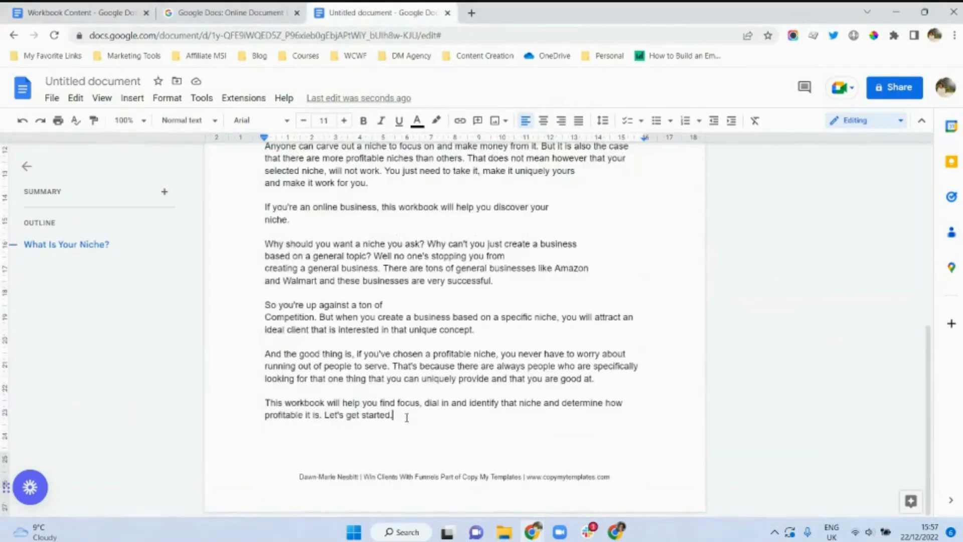
key(ctrl+Return)
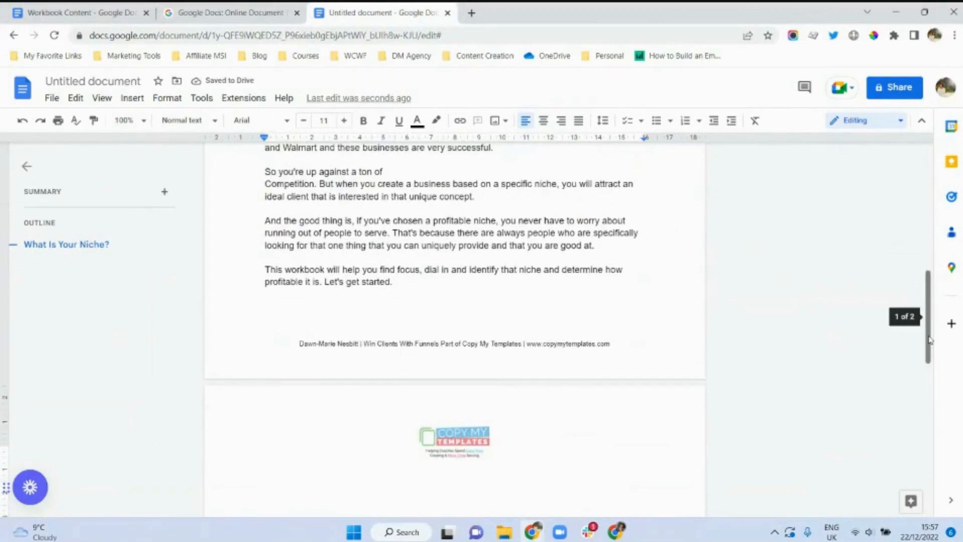
drag(929, 340, 921, 385)
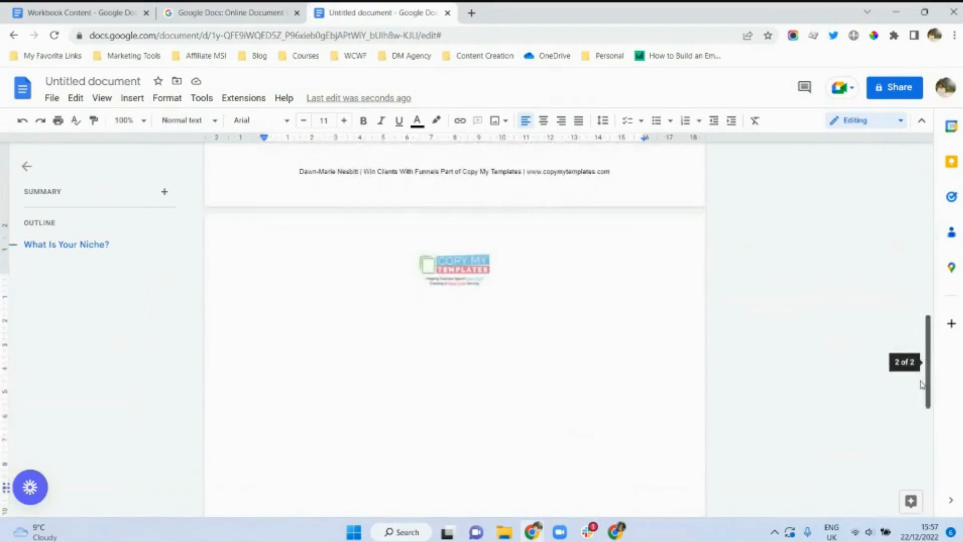
Step: Copy "Write out everything that you are interested in." through "Here are some prompts to help you:" from Workbook Content and paste it on the untitled document's second page
click(83, 7)
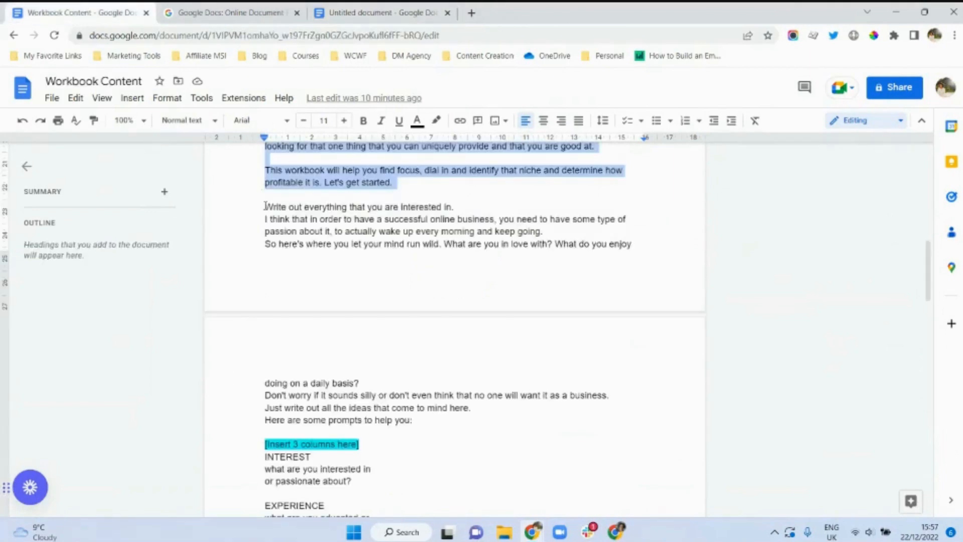
drag(265, 205, 424, 416)
key(ctrl+c)
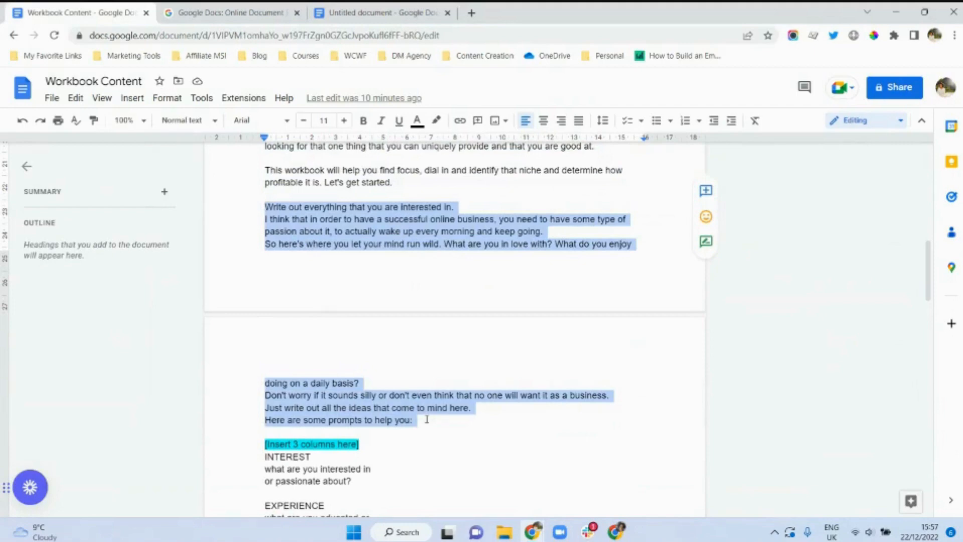
click(346, 12)
key(ctrl+v)
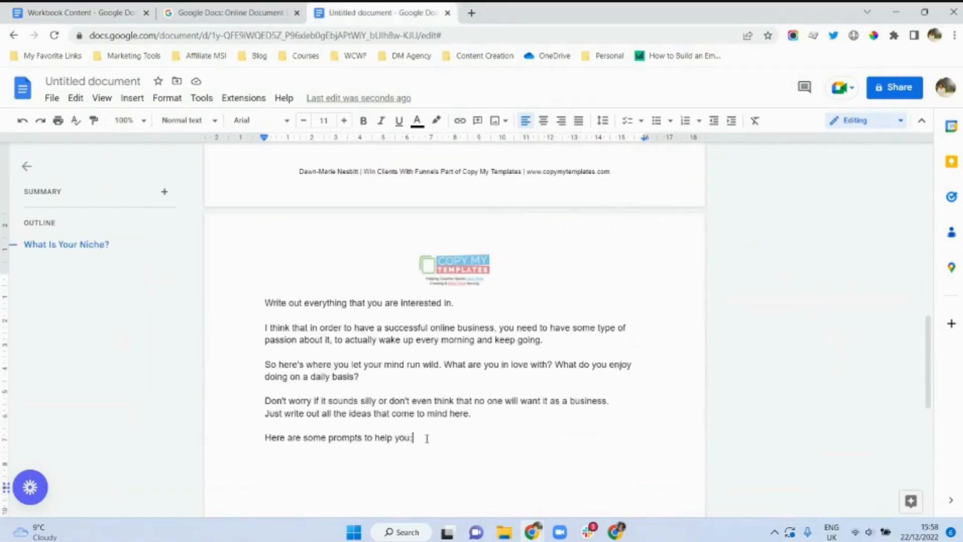
drag(415, 439, 265, 439)
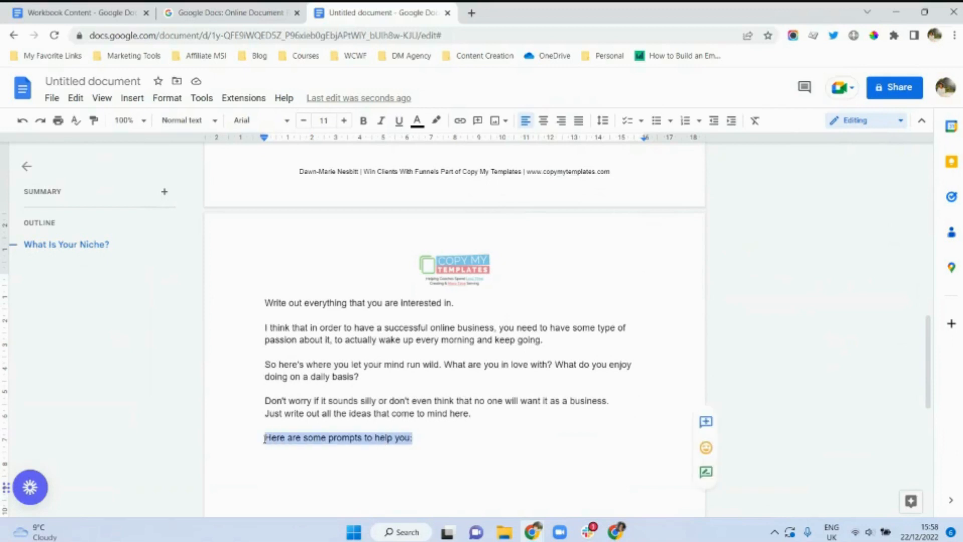
click(423, 440)
Step: Check the column instructions in Workbook Content, and insert a three-column, one-row table below "Here are some prompts to help you:" in the untitled document
click(94, 7)
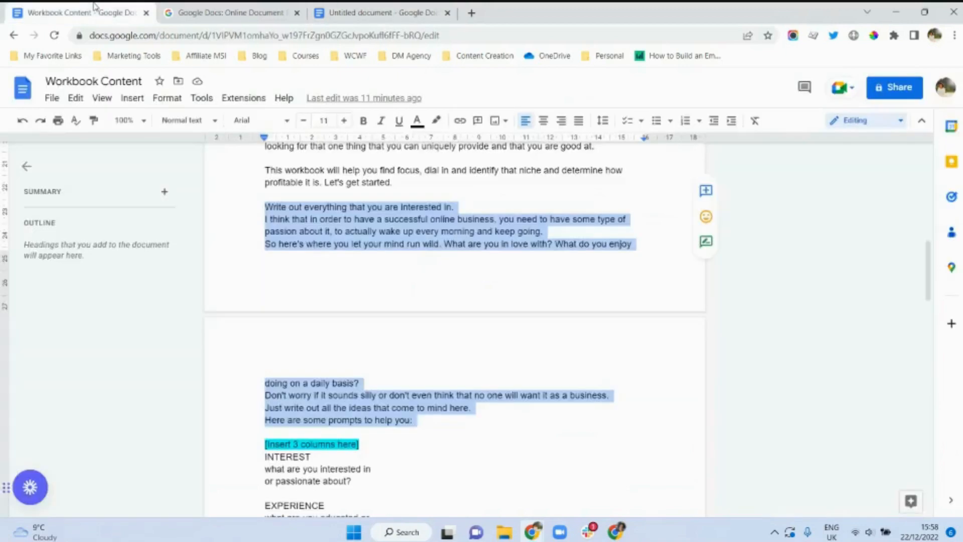
click(277, 445)
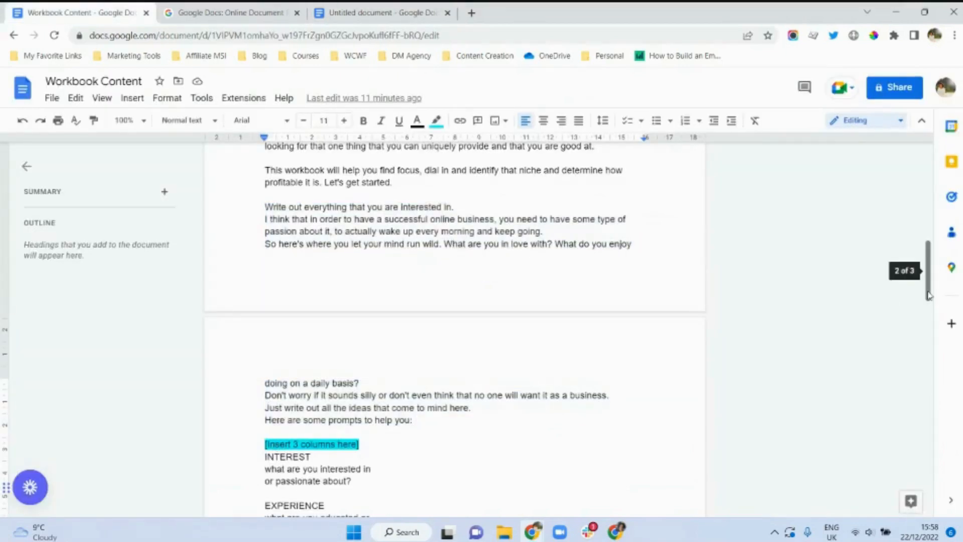
drag(928, 295, 928, 332)
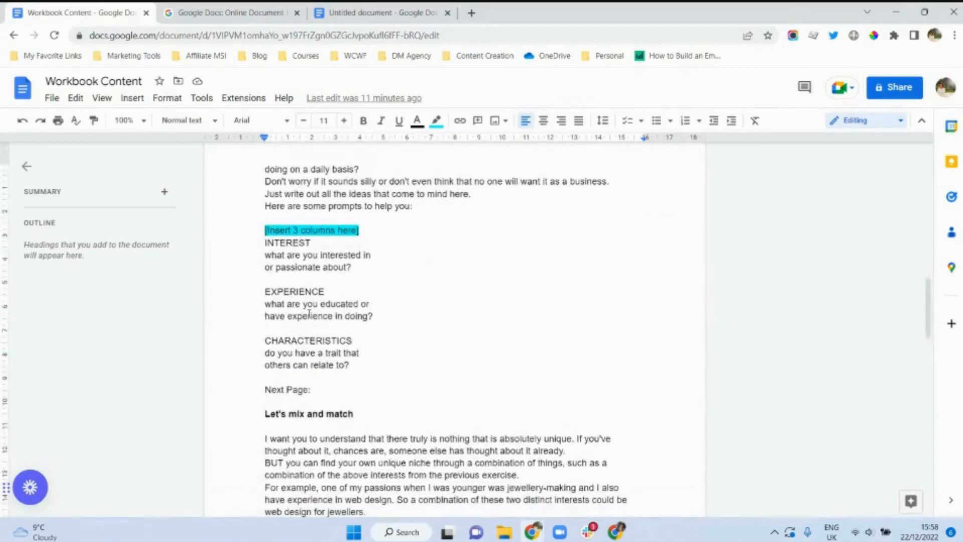
click(366, 12)
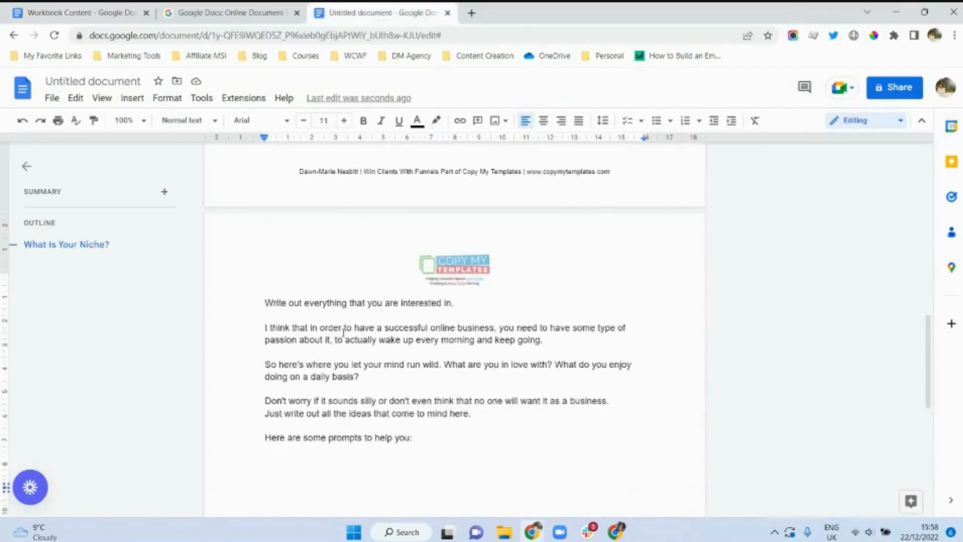
key(Return)
click(133, 99)
mouse_move(167, 149)
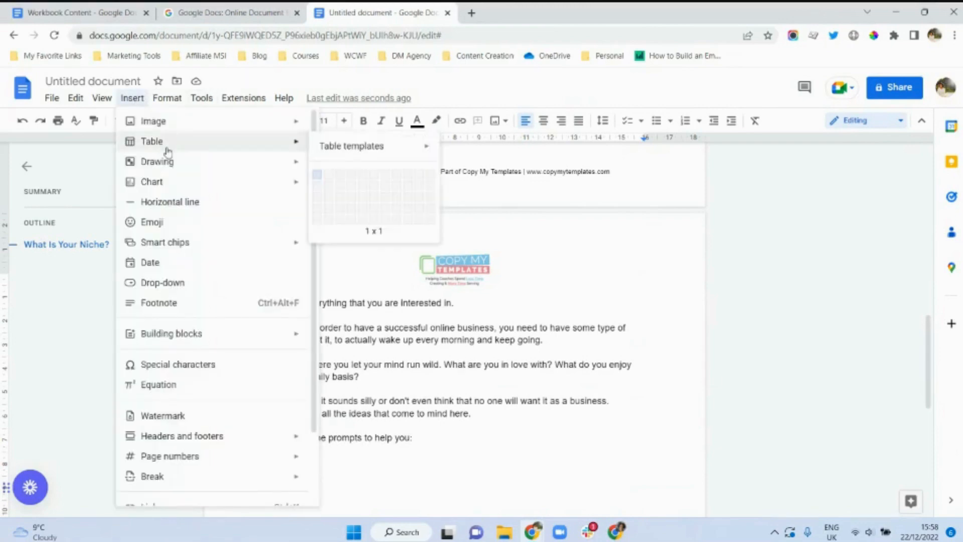
click(339, 179)
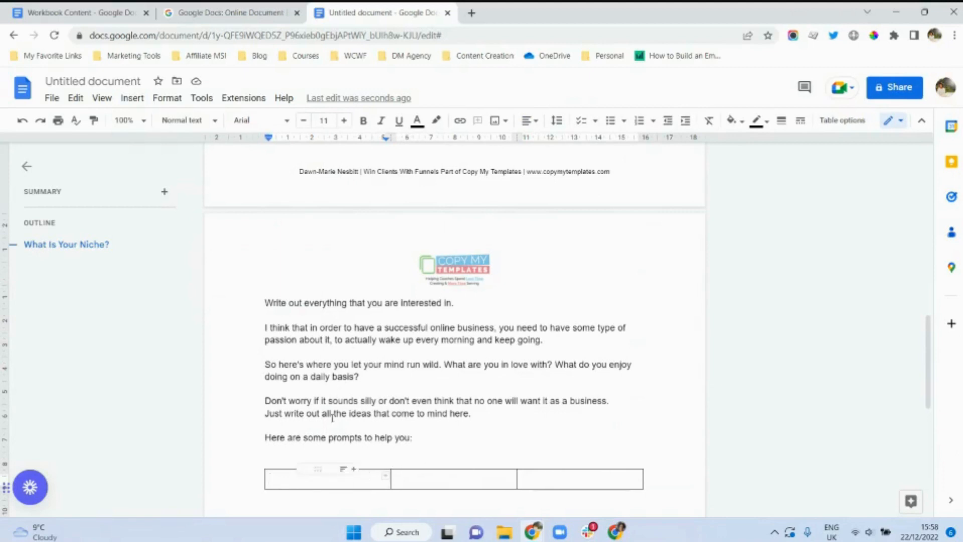
Step: Fill the three table cells with the INTEREST, EXPERIENCE and CHARACTERISTICS headings and their question text from Workbook Content
text(INTEREST what are you interested in or passionate about?	EXPERIENCE what are you educated or have experience in doing?	CHARACTERISTICS do you have a trait that others can relate to?)
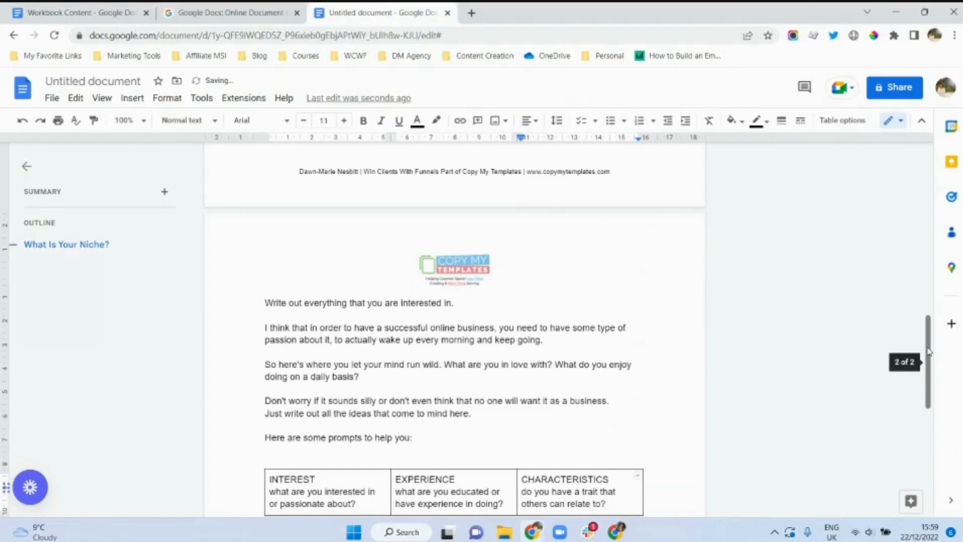
scroll(928, 351, down, 3)
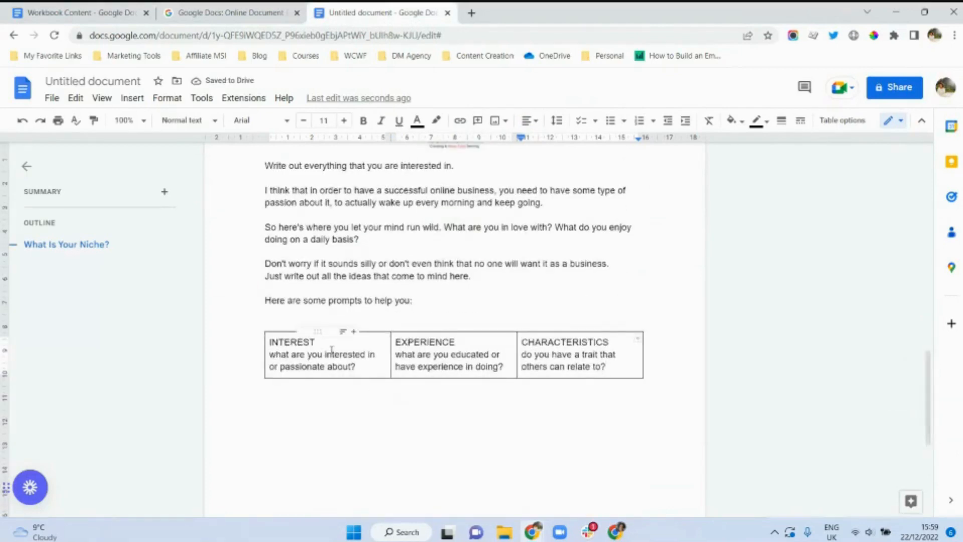
click(359, 370)
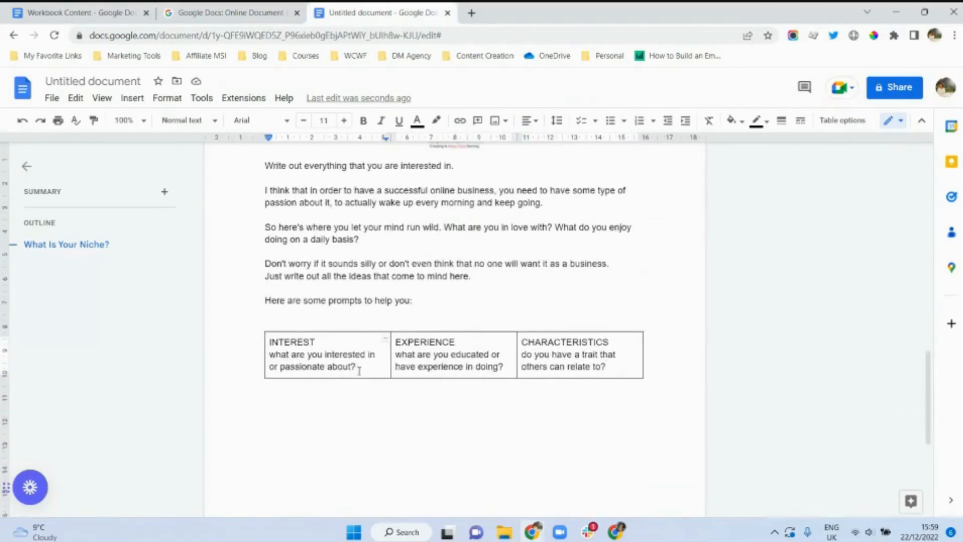
click(464, 366)
Step: Centre the text in all three heading cells and give the cells a dark grey background
drag(266, 341, 536, 355)
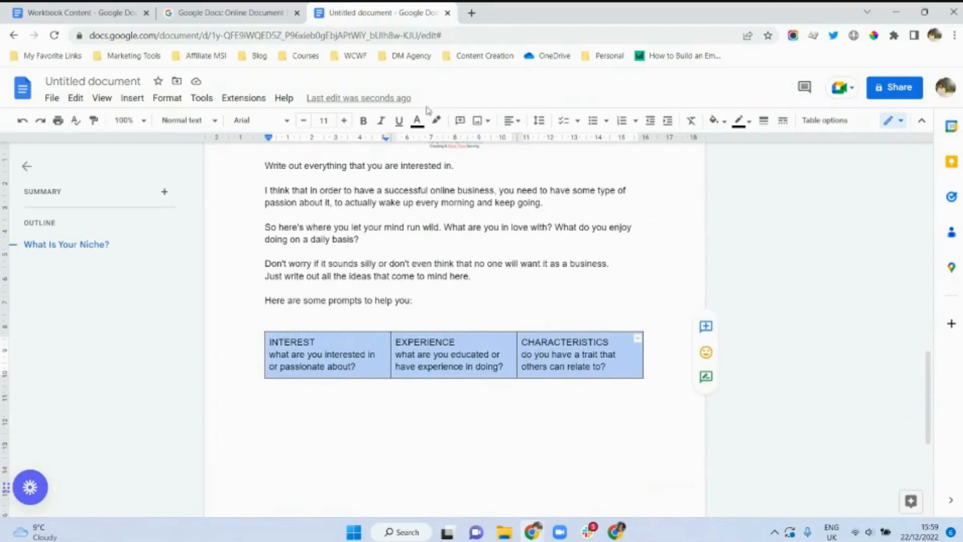
click(512, 123)
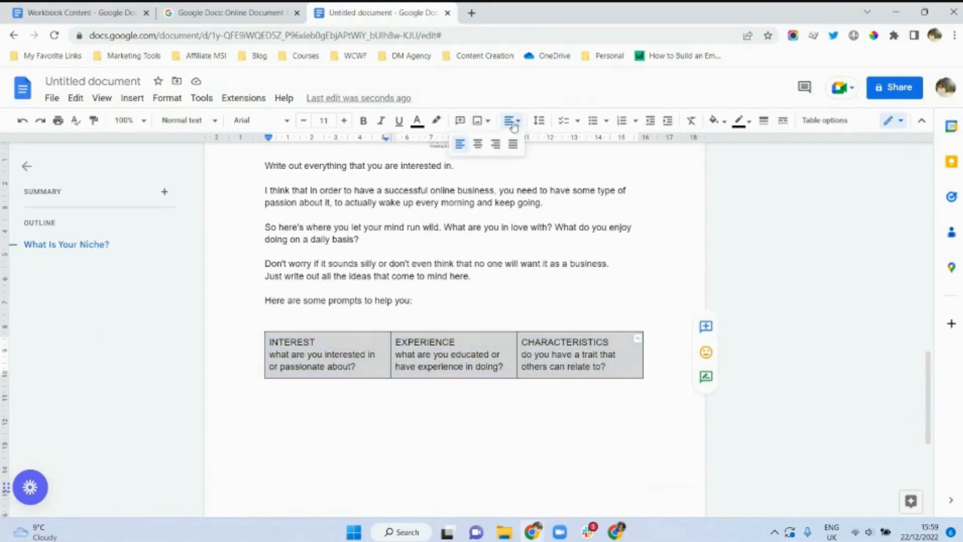
click(478, 145)
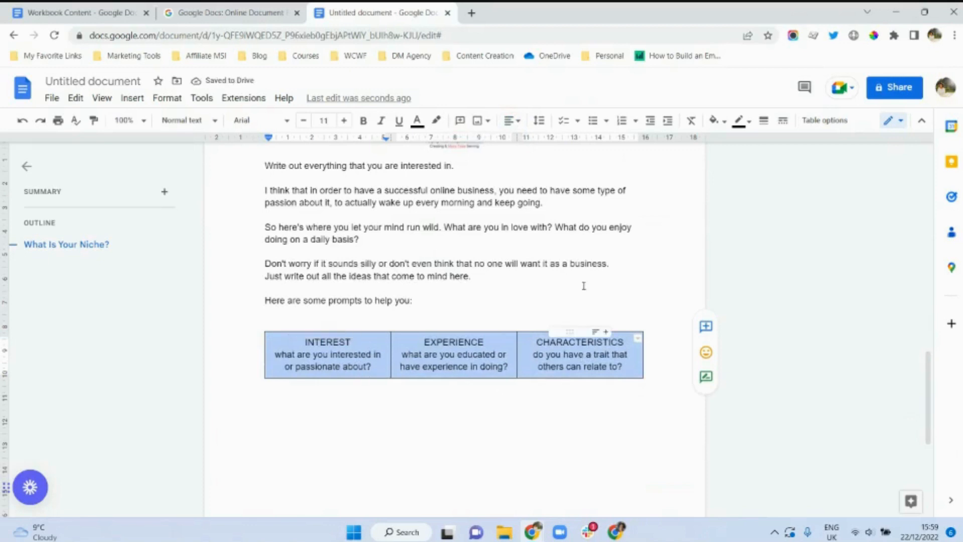
click(723, 123)
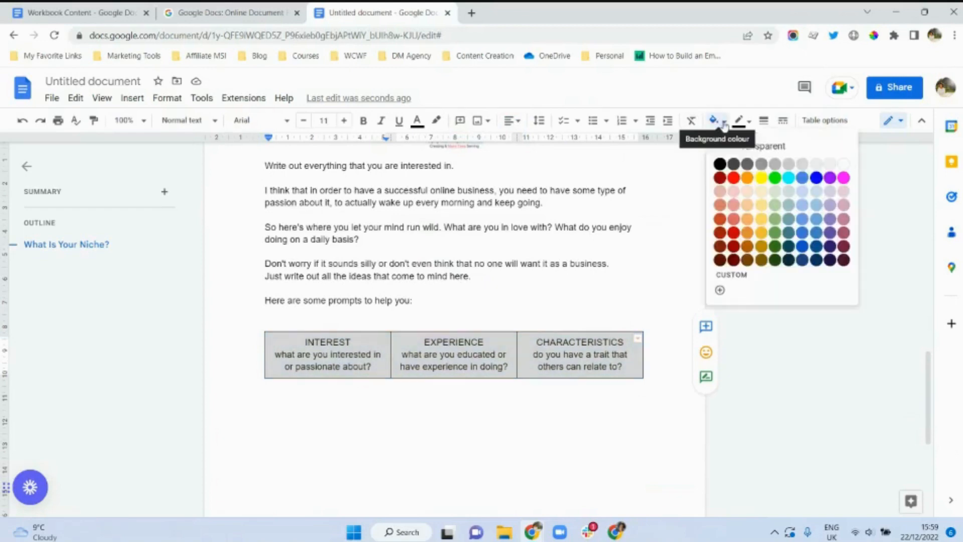
click(746, 164)
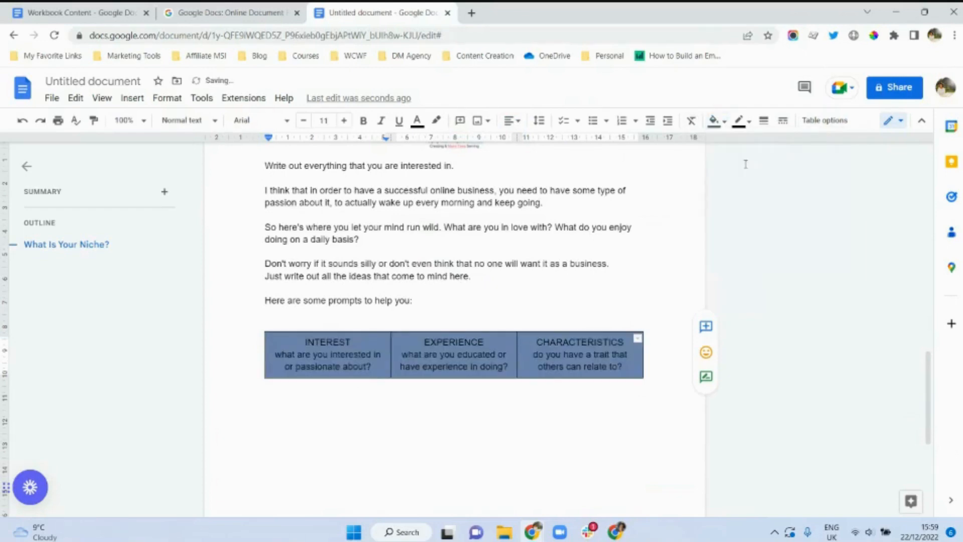
Step: Make the text in the three heading cells white and bold
click(417, 125)
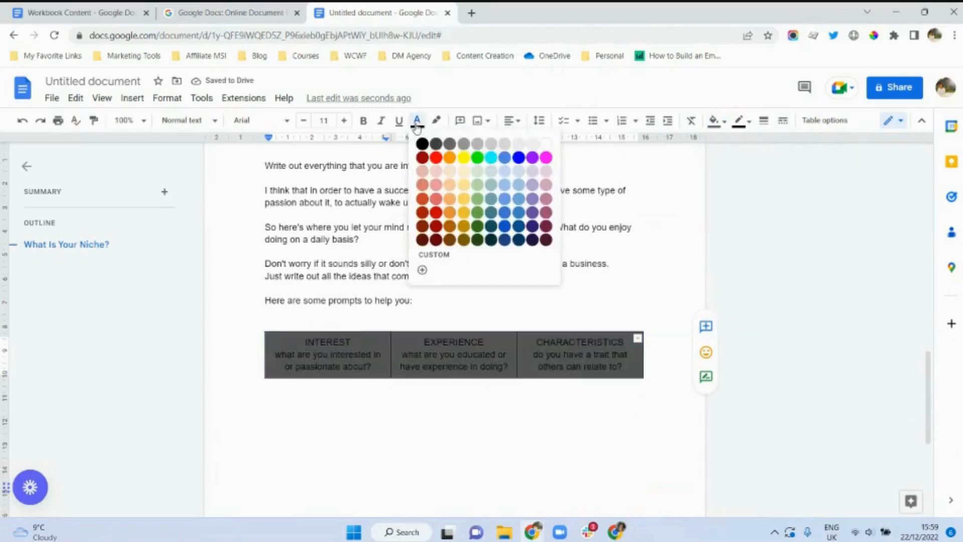
click(545, 145)
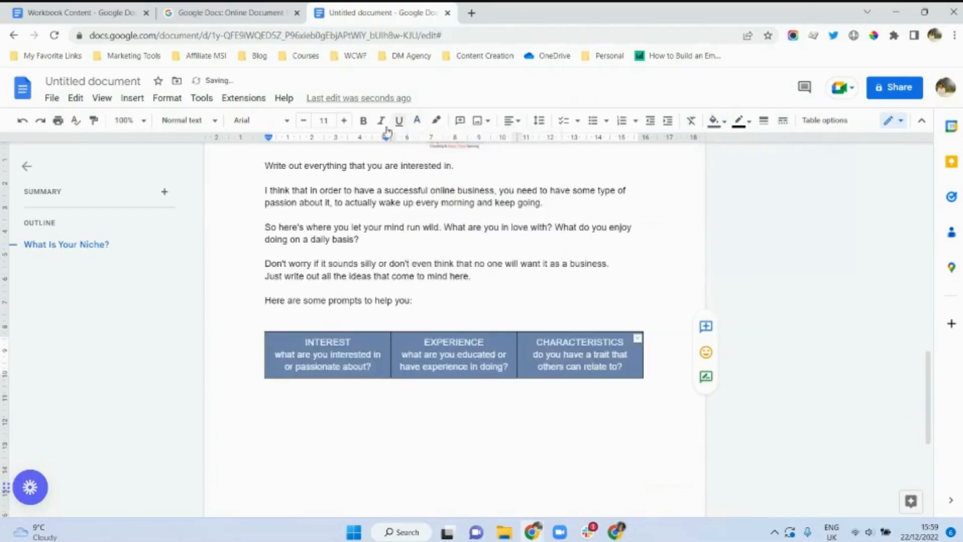
click(363, 121)
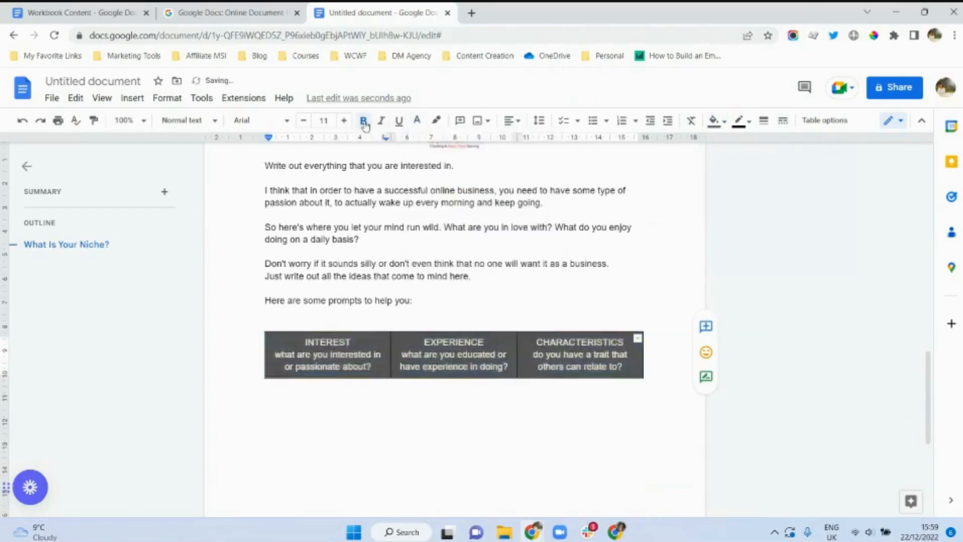
click(466, 419)
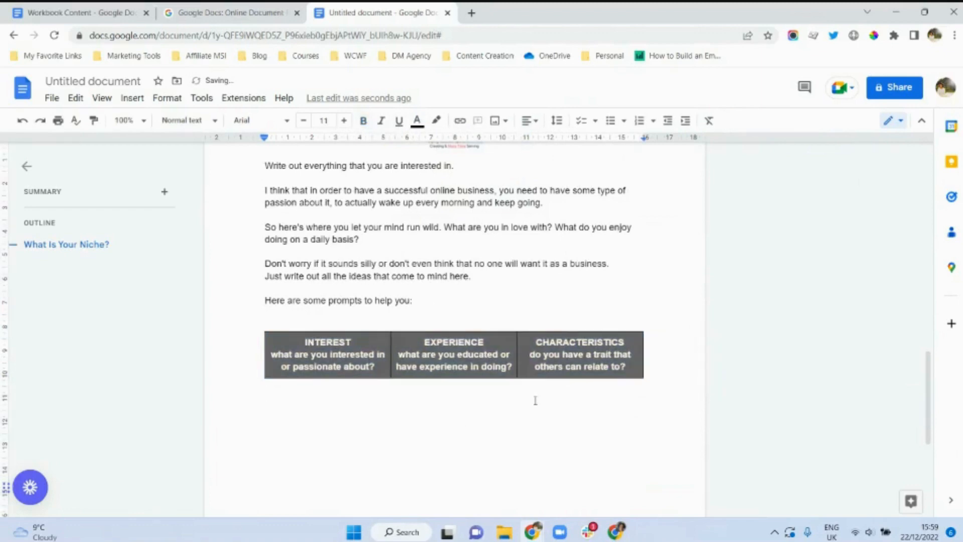
Step: Add a second row to the table and set the background of its three cells to transparent
click(639, 370)
key(Tab)
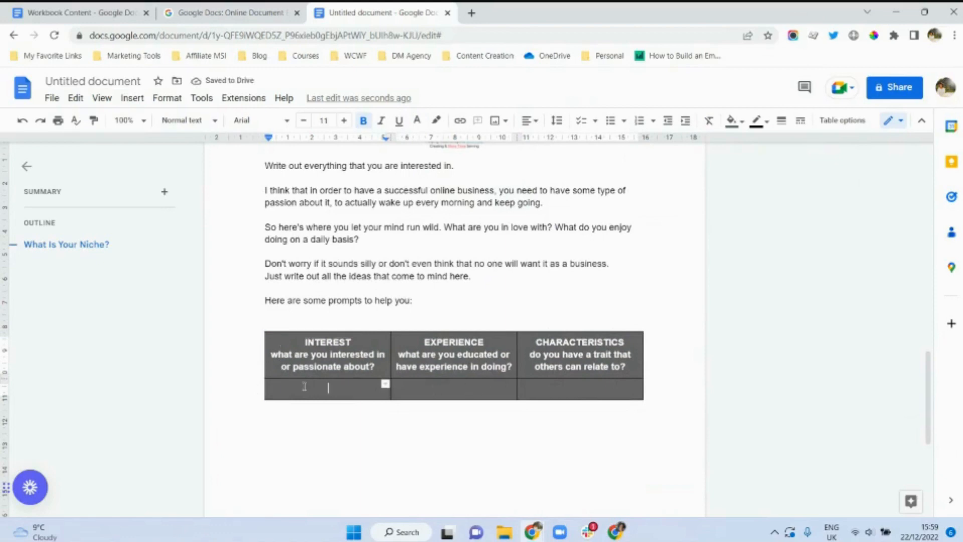
drag(306, 385, 432, 392)
drag(504, 389, 552, 385)
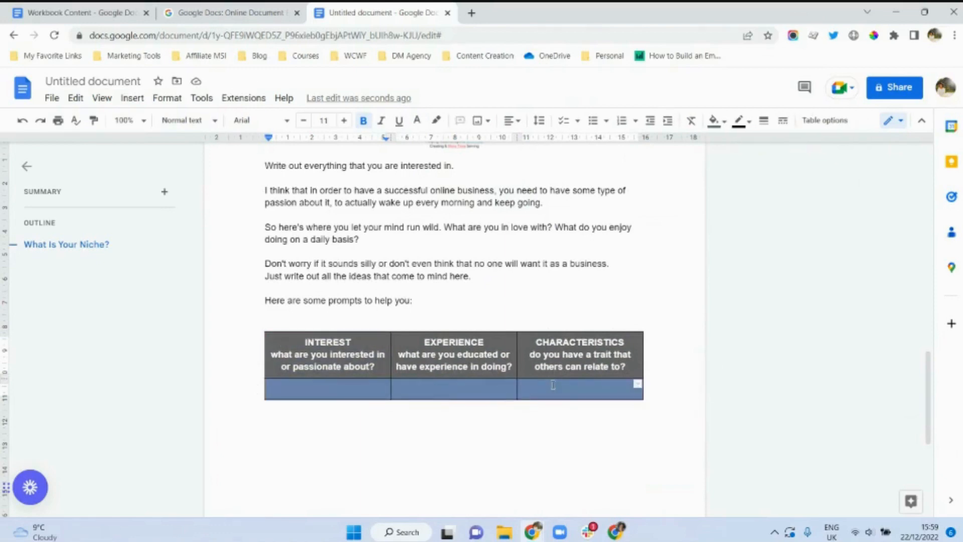
click(713, 120)
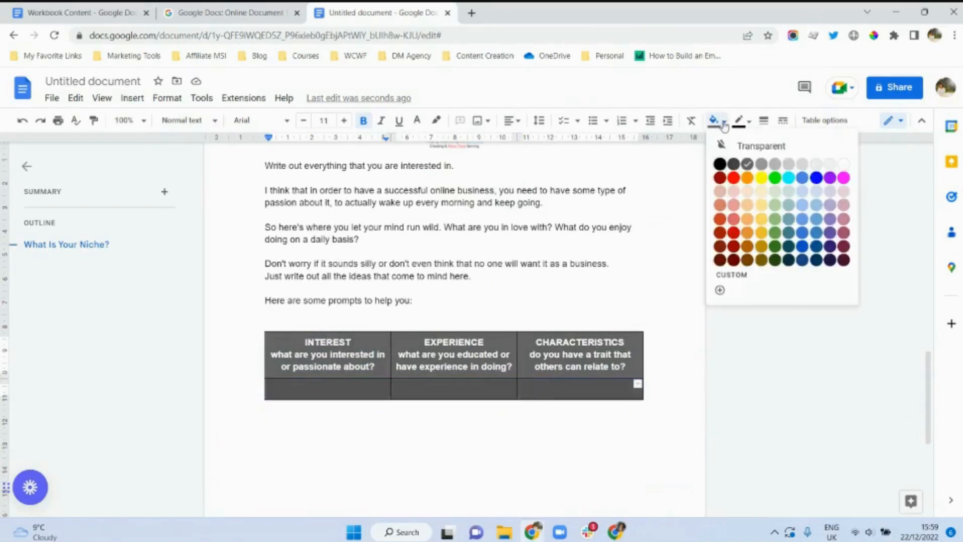
click(747, 147)
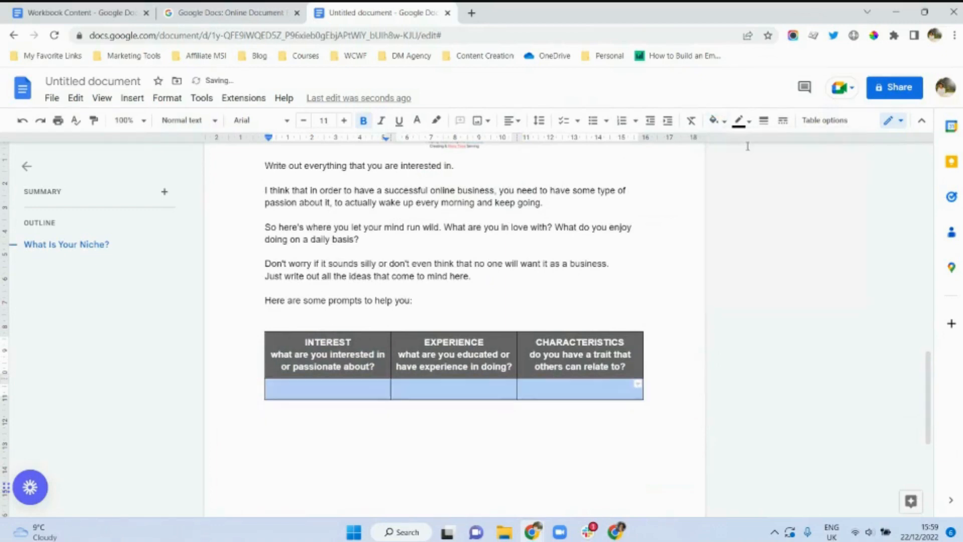
click(402, 437)
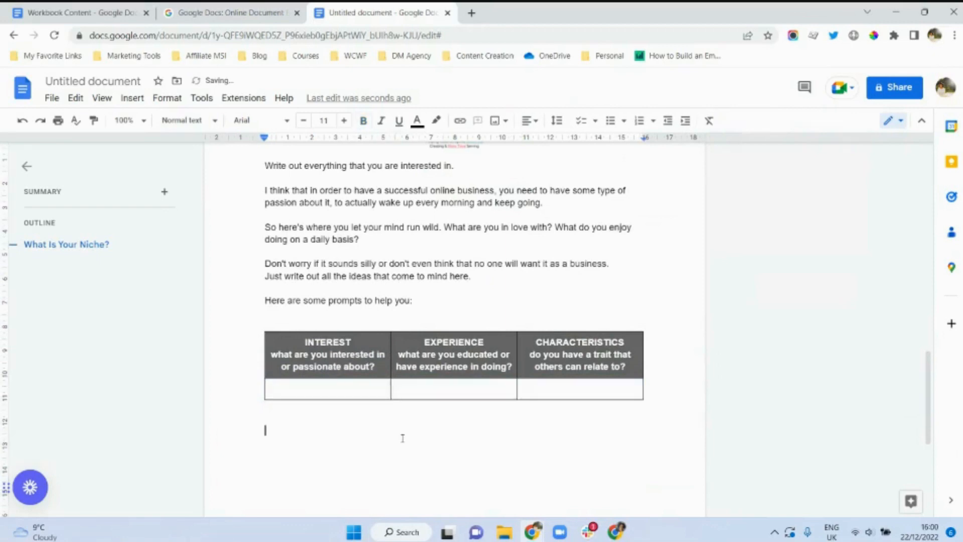
Step: Add blank lines in the empty cell under INTEREST until the second row fills the rest of the page
click(286, 388)
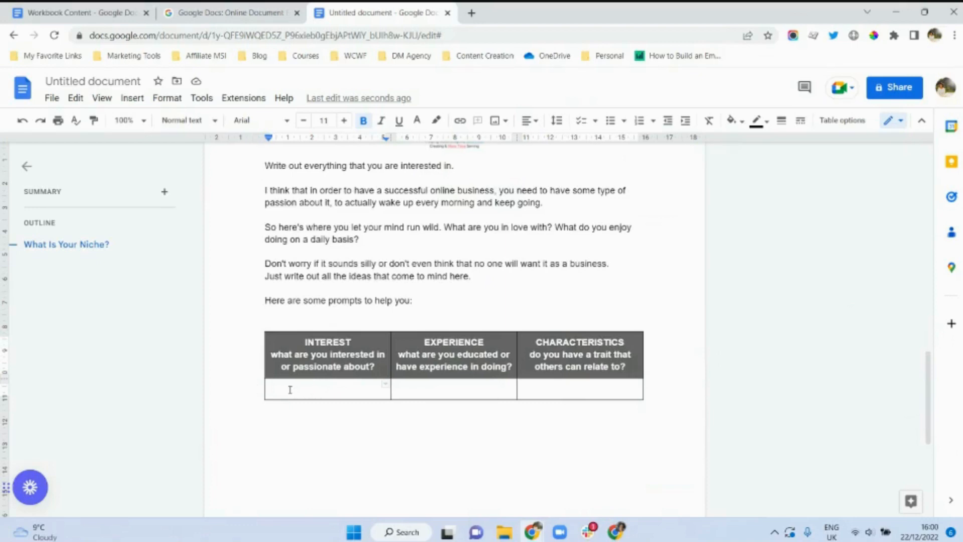
key(Return)
key(Return)
key(Return)
key(Return)
key(Return)
key(Return)
key(Return)
key(Return)
key(Return)
key(Return)
key(Return)
key(Return)
key(Return)
key(Return)
key(Return)
key(Return)
key(Return)
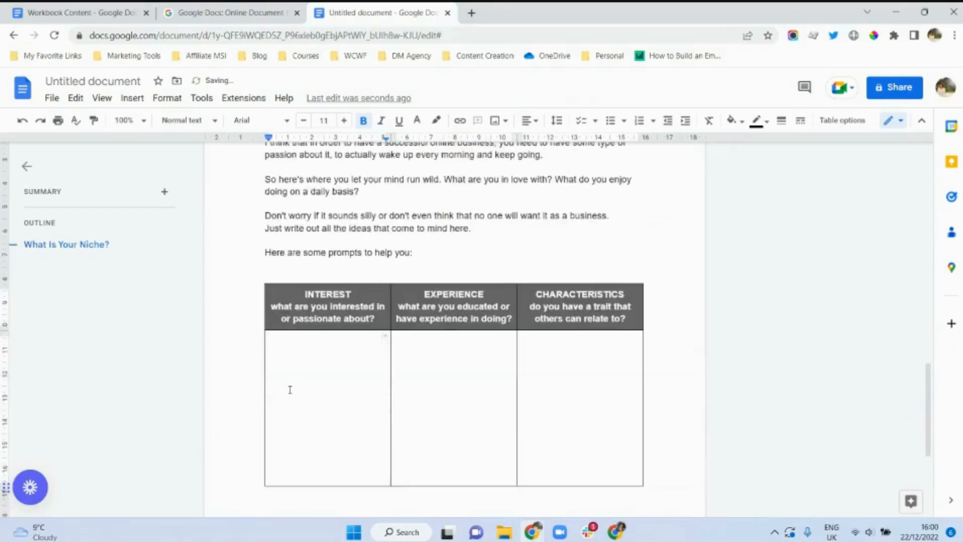
key(Return)
key(Return)
key(Return)
key(Return)
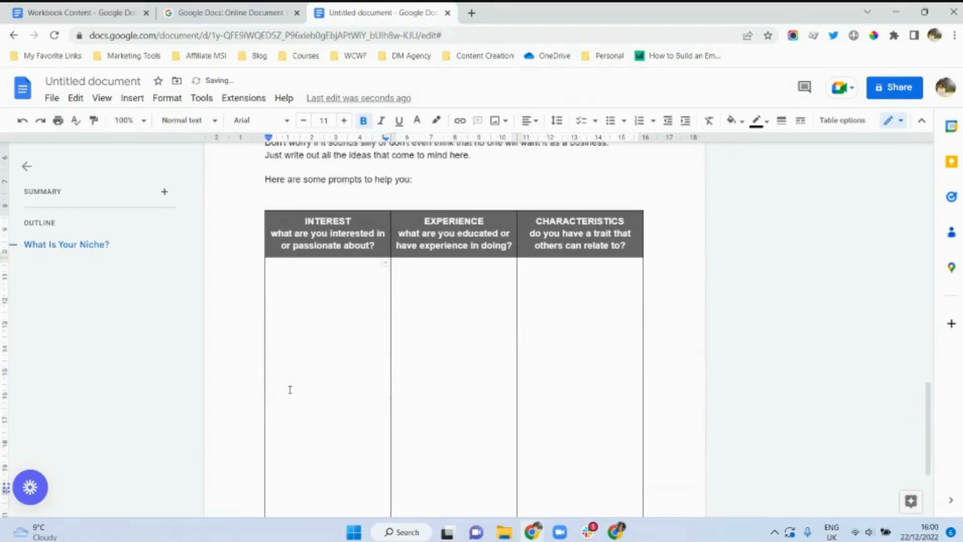
key(Return)
key(Return)
key(Return)
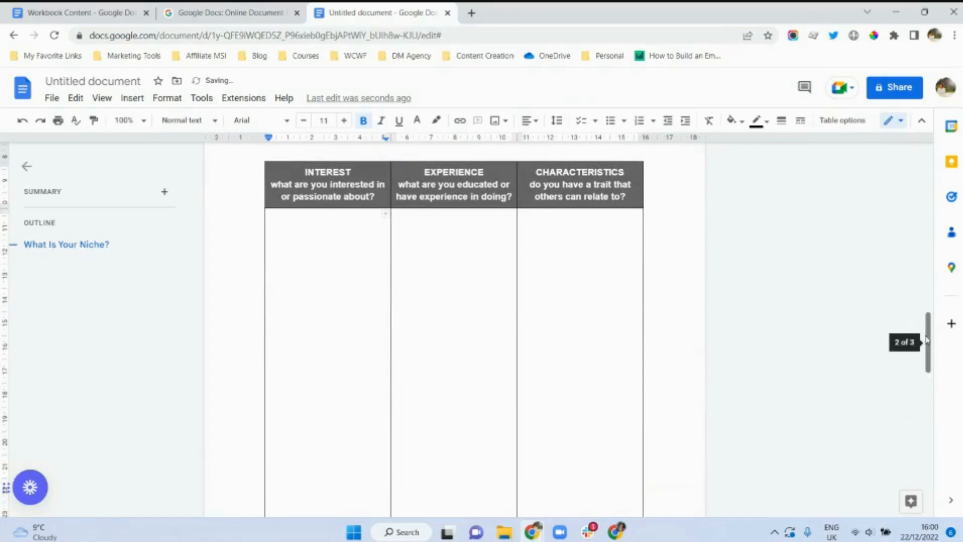
drag(928, 341, 928, 371)
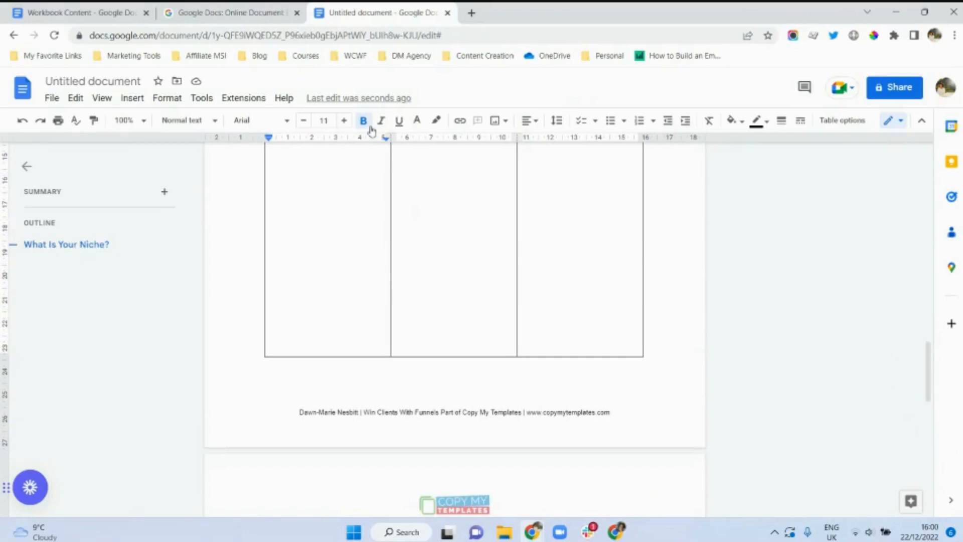
Step: Copy the "Let's mix and match" section through "Write down all your ideas below." from Workbook Content into the workbook, with blank lines between paragraphs
click(104, 7)
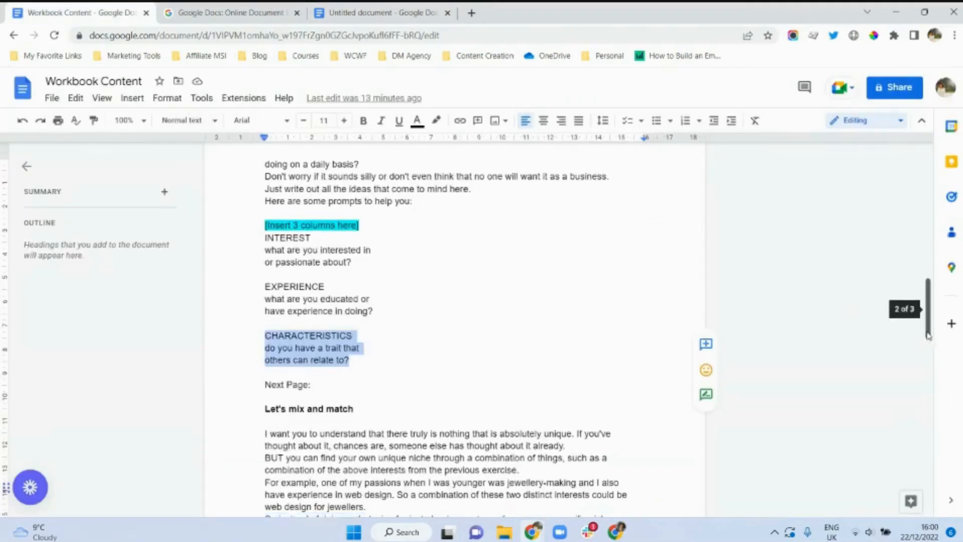
drag(928, 331, 928, 364)
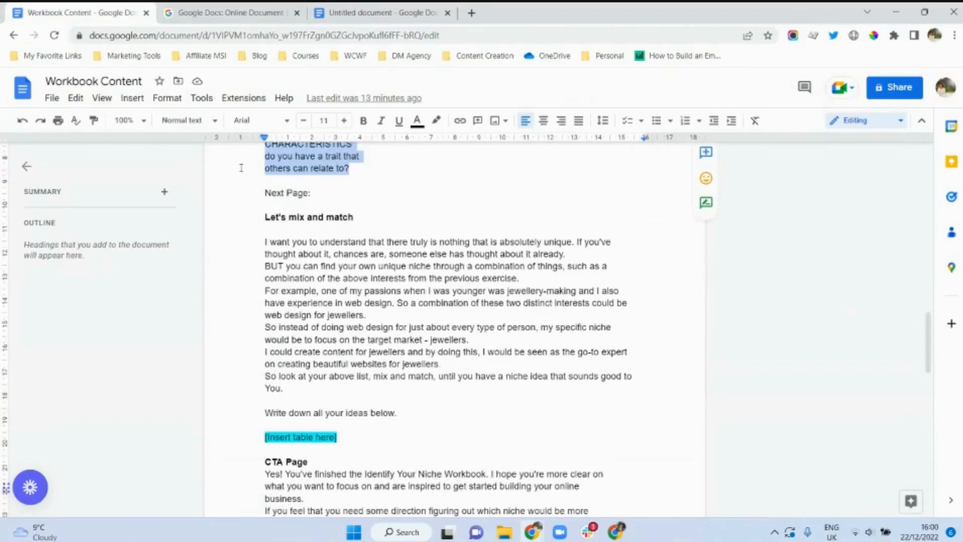
drag(264, 217, 408, 411)
key(ctrl+c)
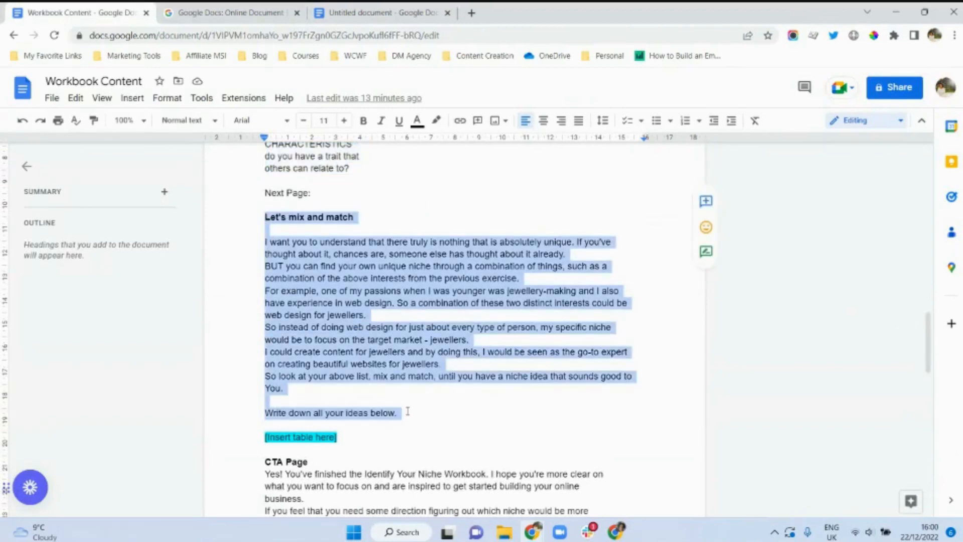
click(381, 13)
key(ctrl+v)
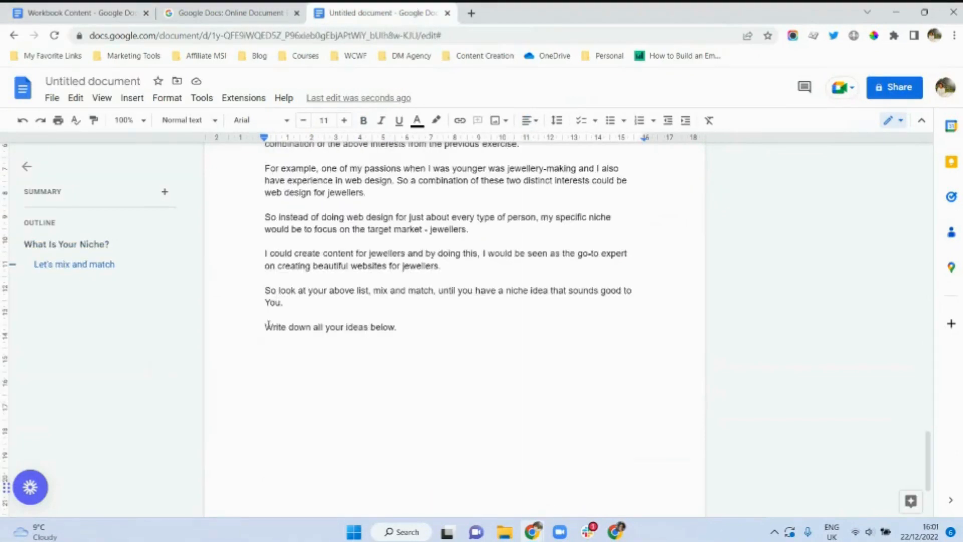
Step: Insert a 1 x 1 table beneath the line "Write down all your ideas below."
click(407, 330)
key(Return)
click(130, 105)
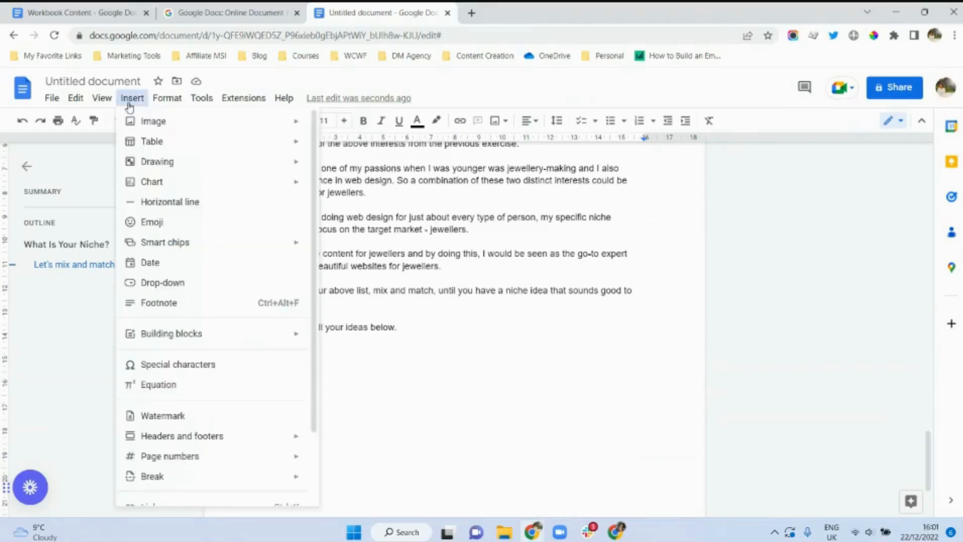
mouse_move(146, 142)
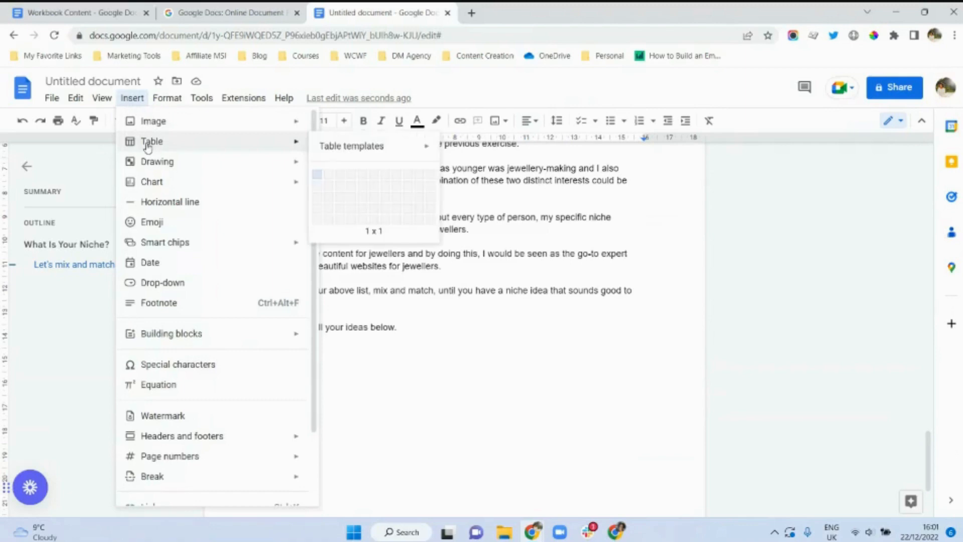
click(318, 175)
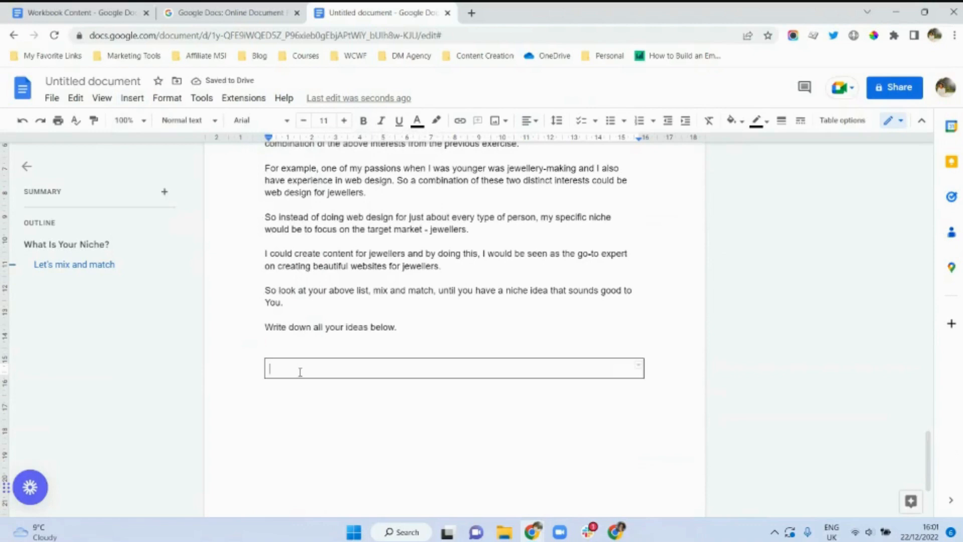
Step: Move the line into the table cell as "Write down all your ideas below" without the full stop, and add a second row
drag(396, 327, 266, 321)
key(ctrl+c)
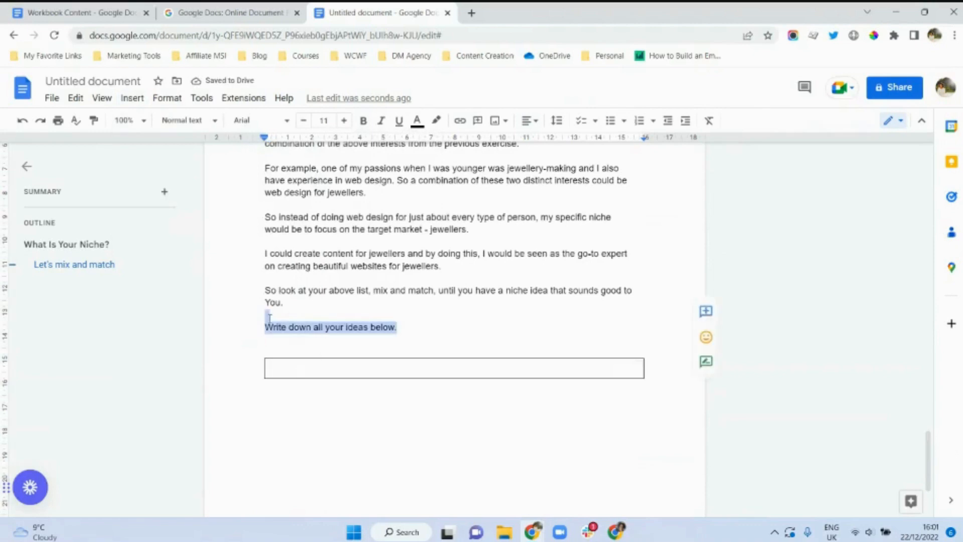
key(BackSpace)
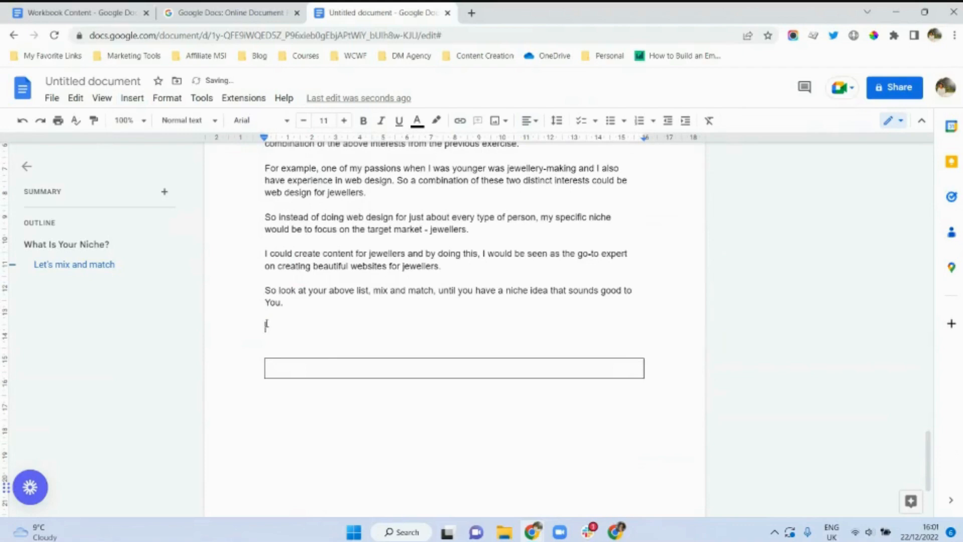
key(BackSpace)
key(BackSpace)
click(276, 342)
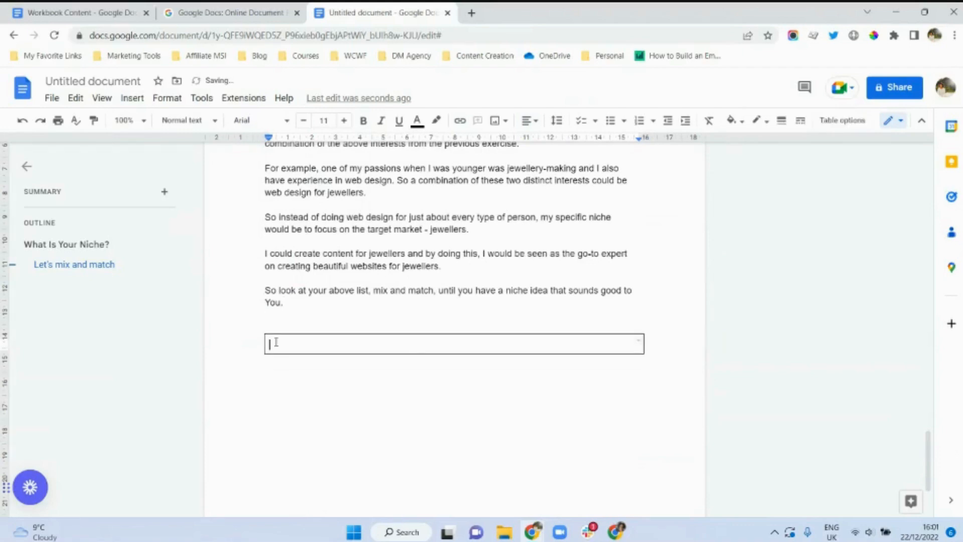
key(ctrl+v)
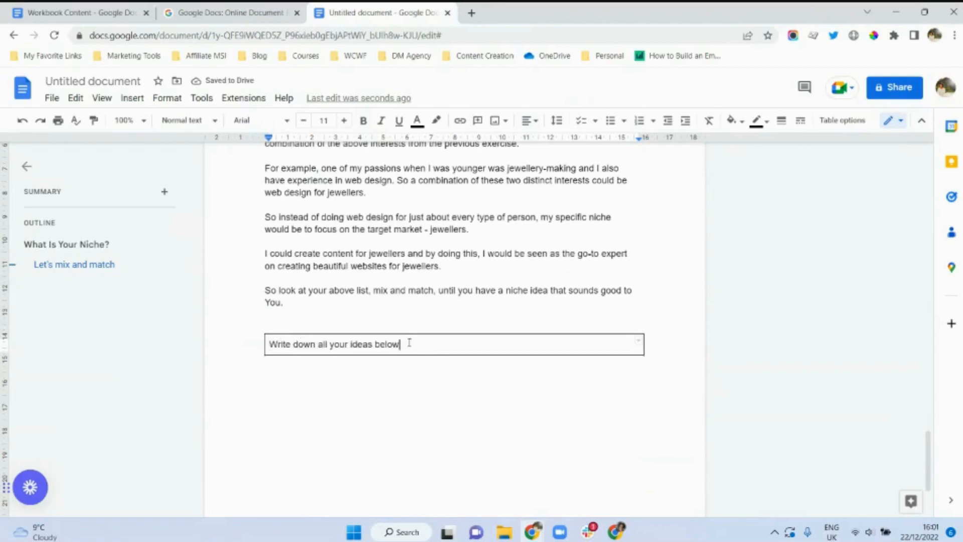
key(Tab)
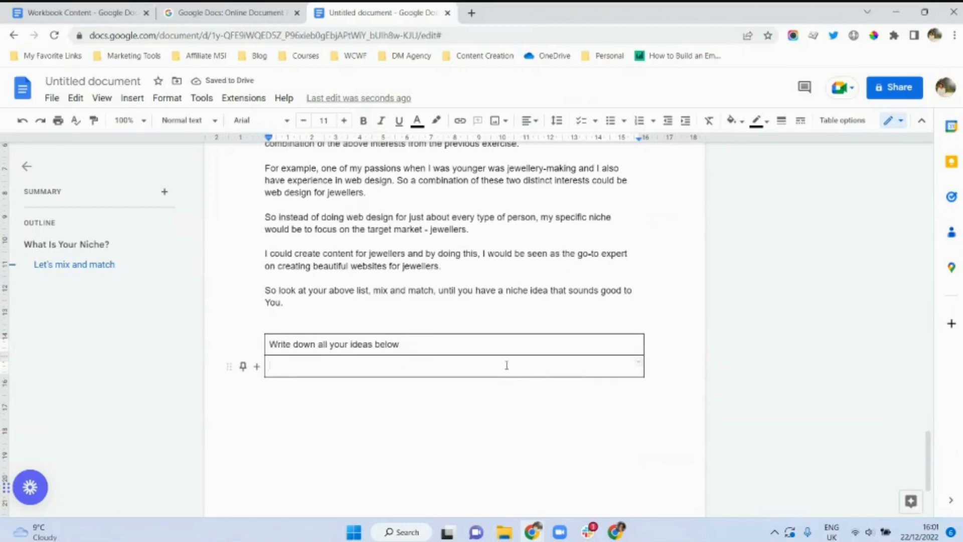
Step: Give the "Write down all your ideas below" cell a dark grey background and make its text white and bold
click(421, 343)
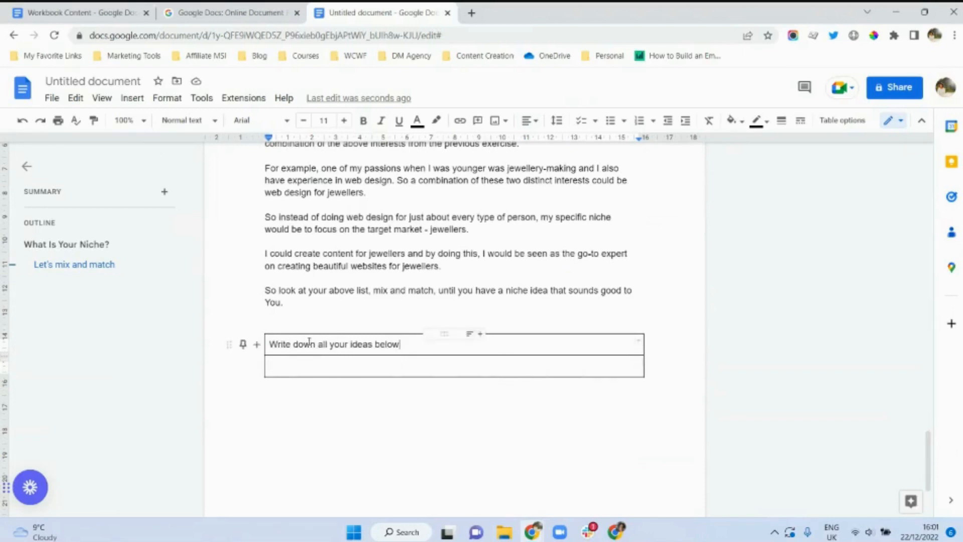
click(270, 344)
drag(294, 344, 471, 345)
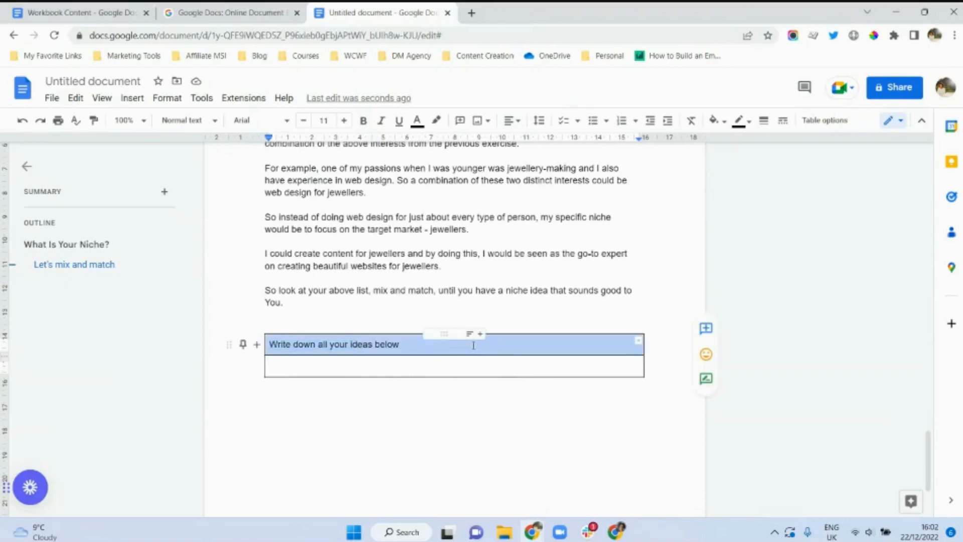
click(724, 121)
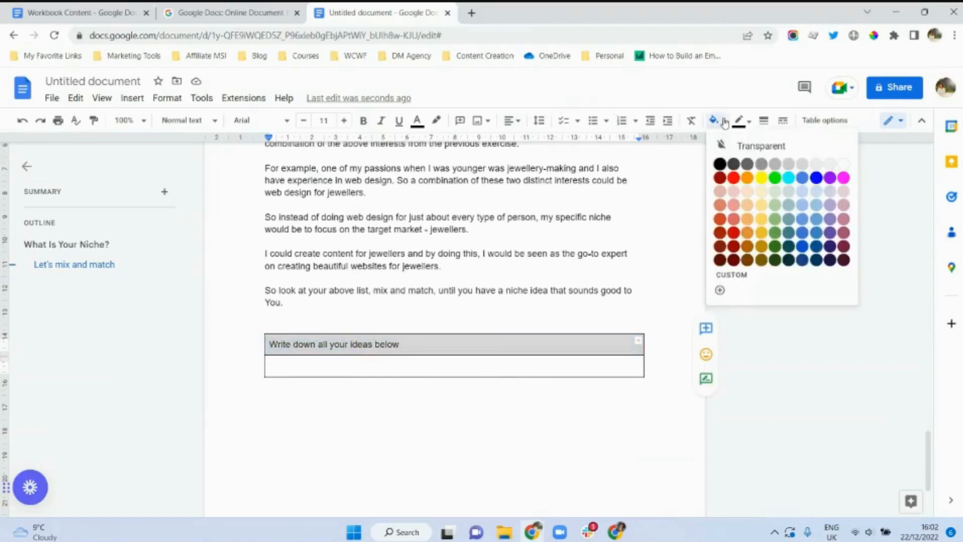
click(747, 166)
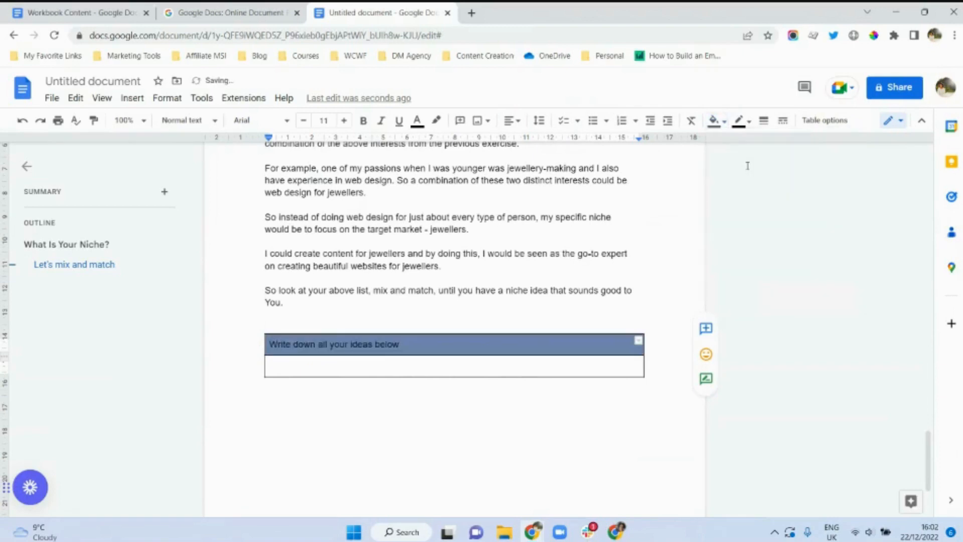
click(417, 120)
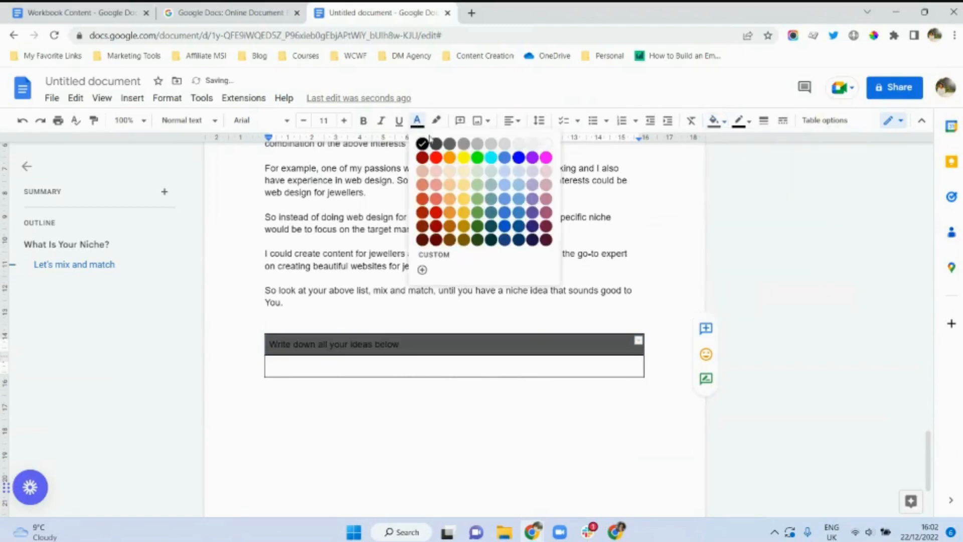
click(544, 147)
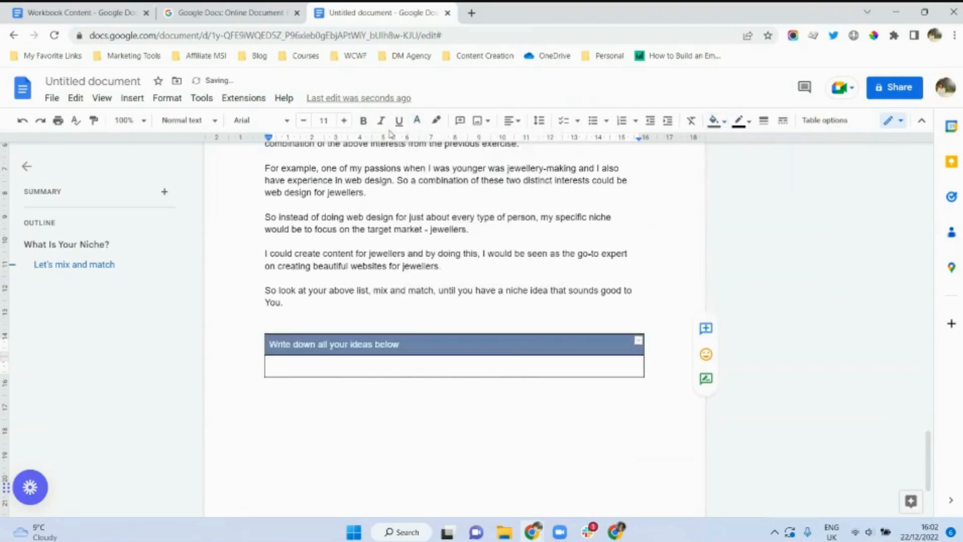
click(362, 121)
Step: Add blank lines in the empty second row of the ideas table until it fills the rest of the page
click(289, 369)
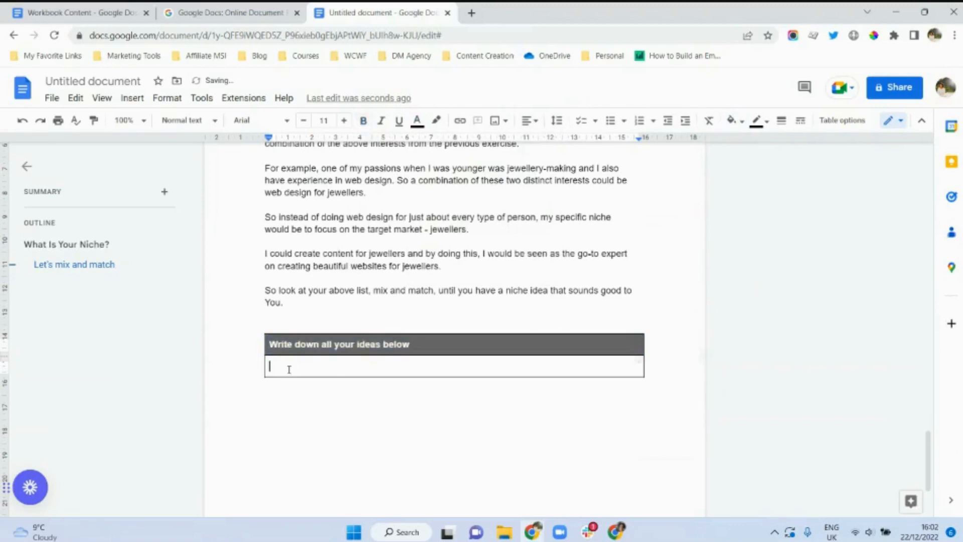
key(Return)
key(Return)
key(Return)
key(Return)
key(Return)
key(Return)
key(Return)
key(Return)
key(Return)
key(Return)
key(Return)
key(Return)
key(Return)
key(Return)
key(Return)
key(Return)
key(Return)
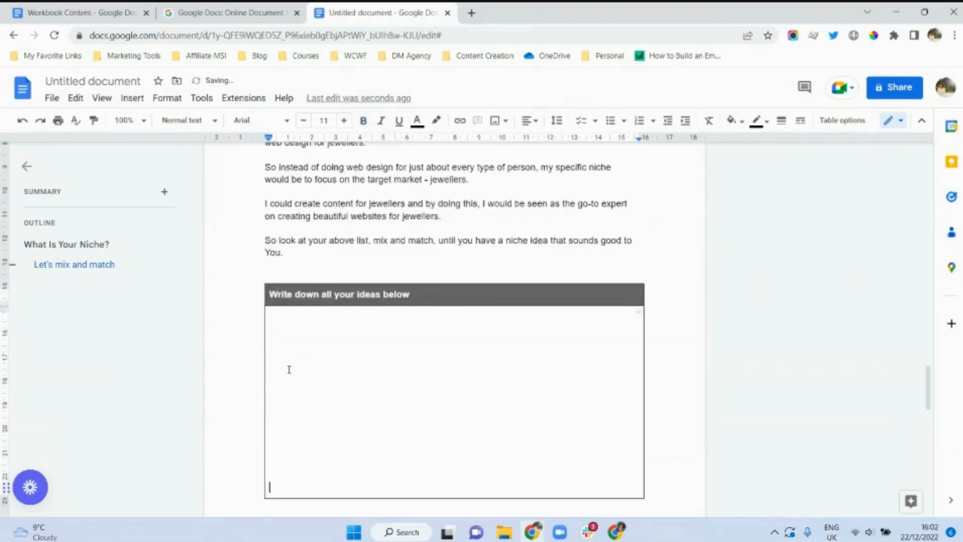
key(Return)
key(Return)
key(Return)
key(Return)
key(BackSpace)
key(BackSpace)
key(BackSpace)
key(BackSpace)
key(BackSpace)
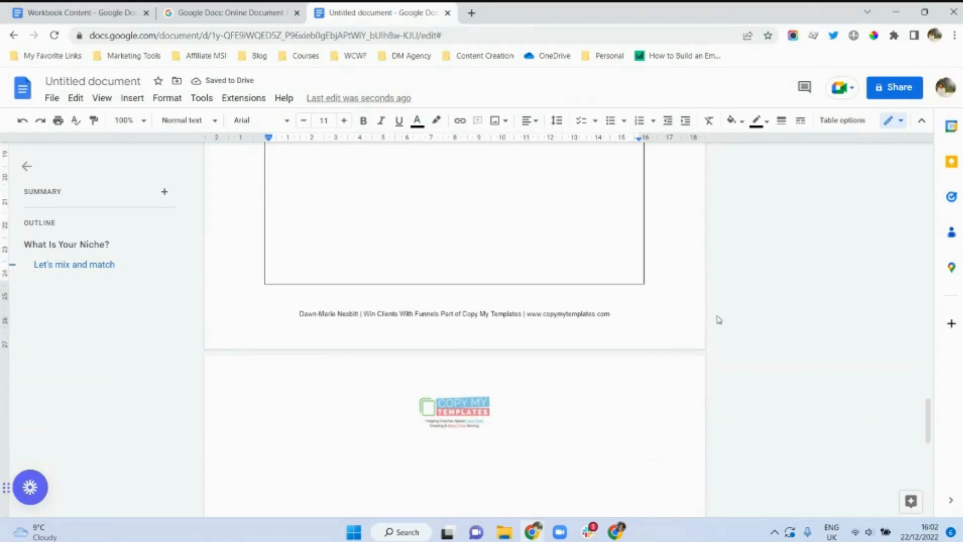
Step: Copy the CTA Page text from Workbook Content onto the workbook's blank last page, separating the paragraphs with blank lines
drag(927, 417, 920, 277)
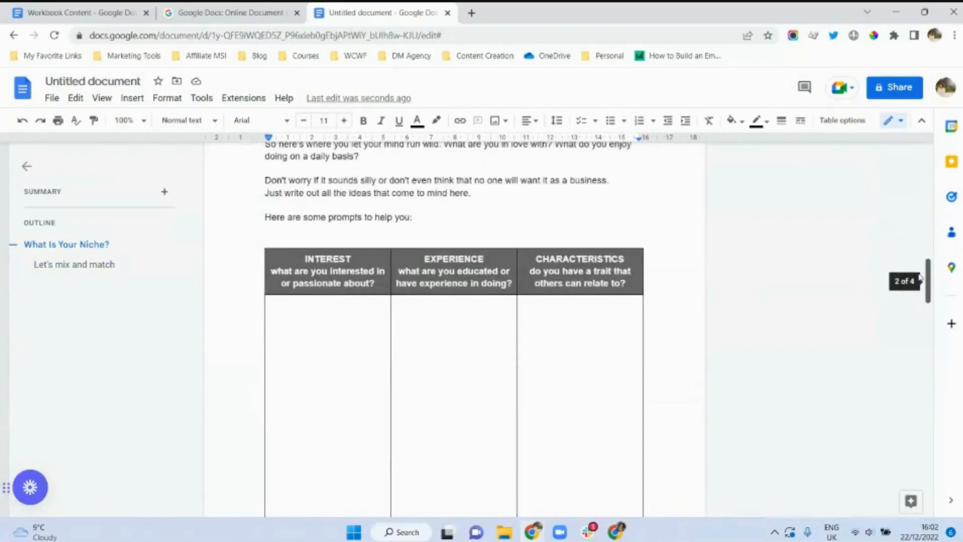
drag(921, 277, 912, 351)
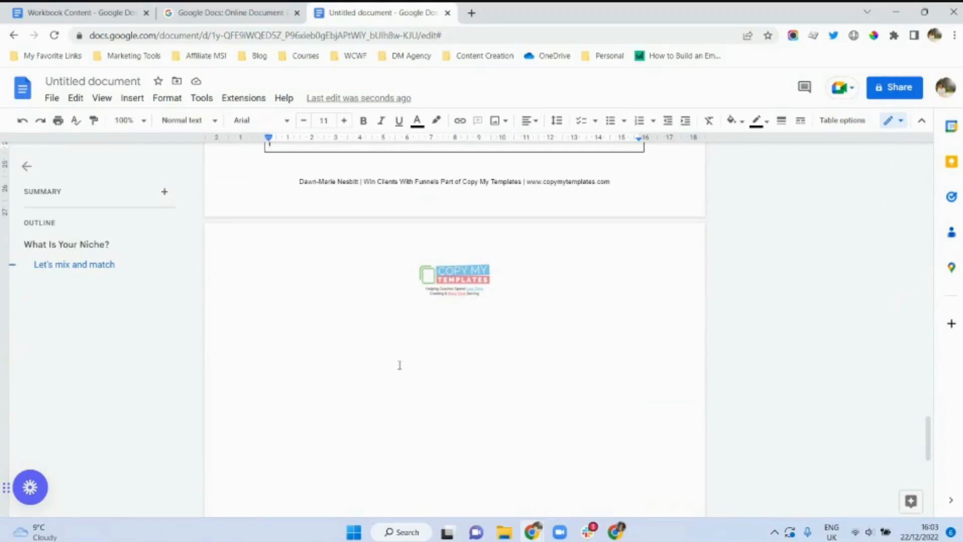
scroll(927, 441, down, 2)
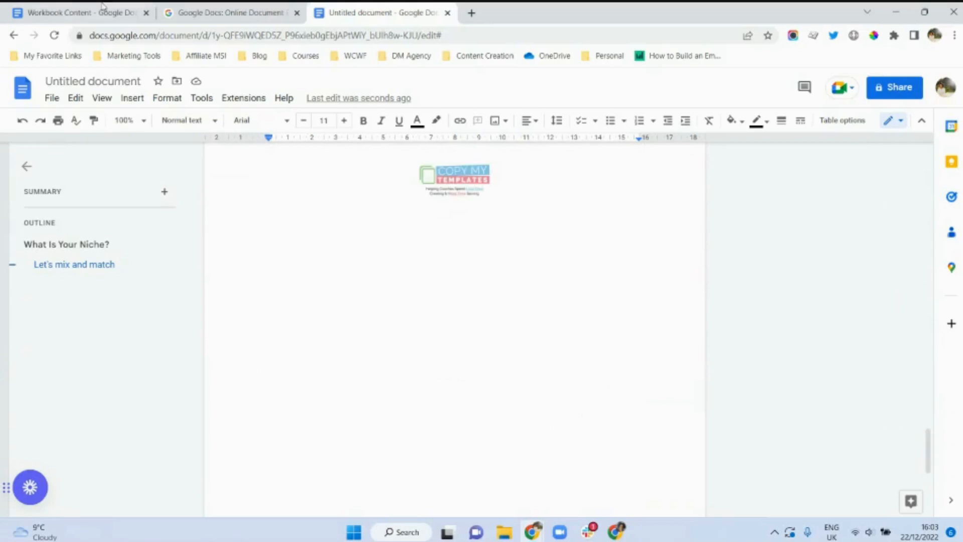
click(76, 13)
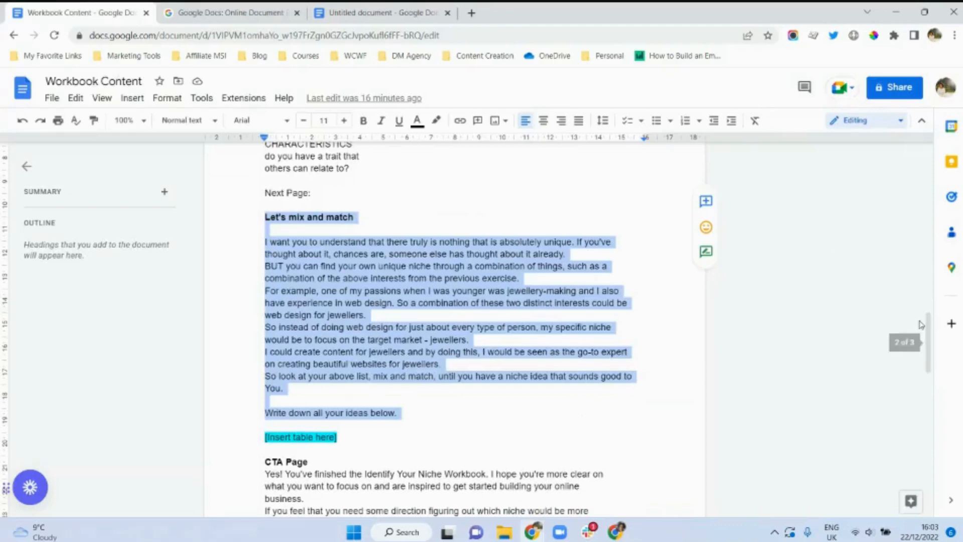
drag(927, 336, 927, 383)
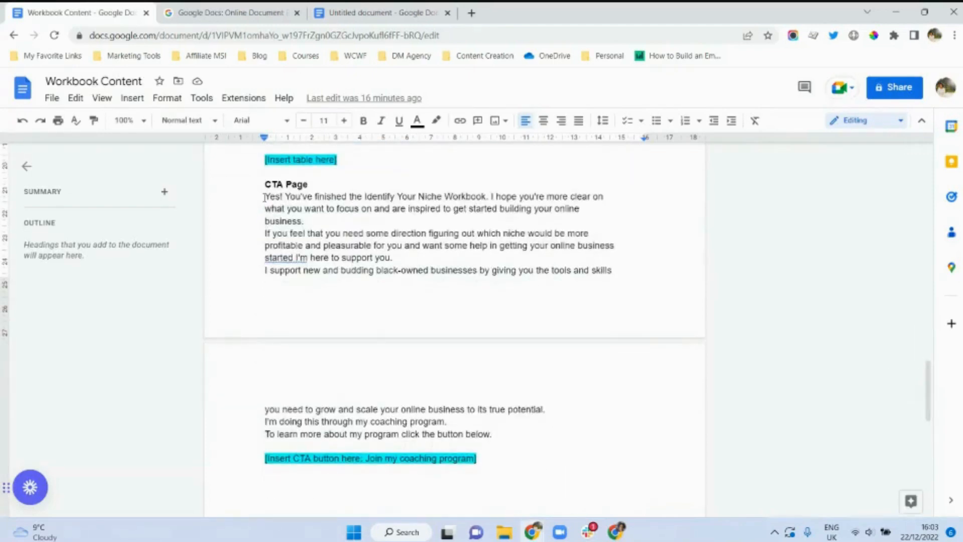
drag(265, 197, 496, 434)
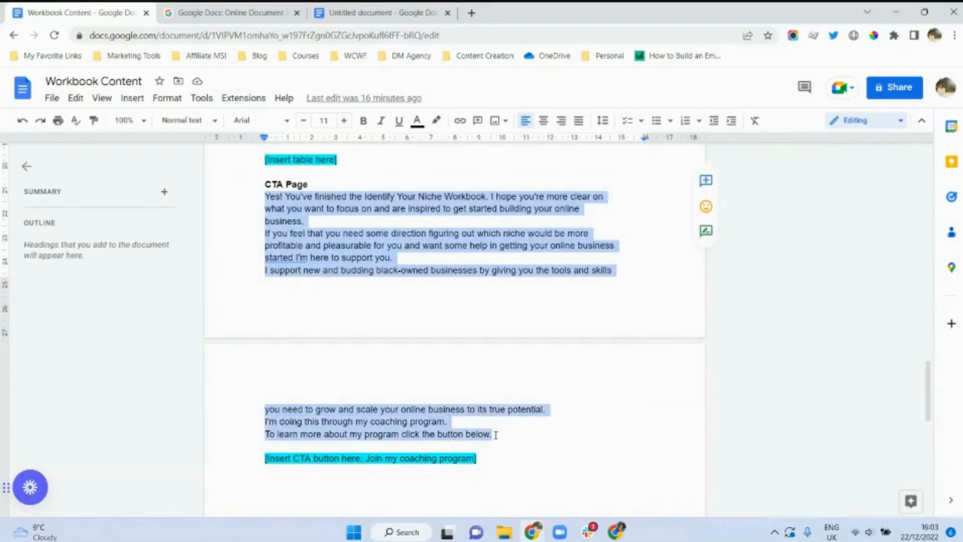
click(331, 12)
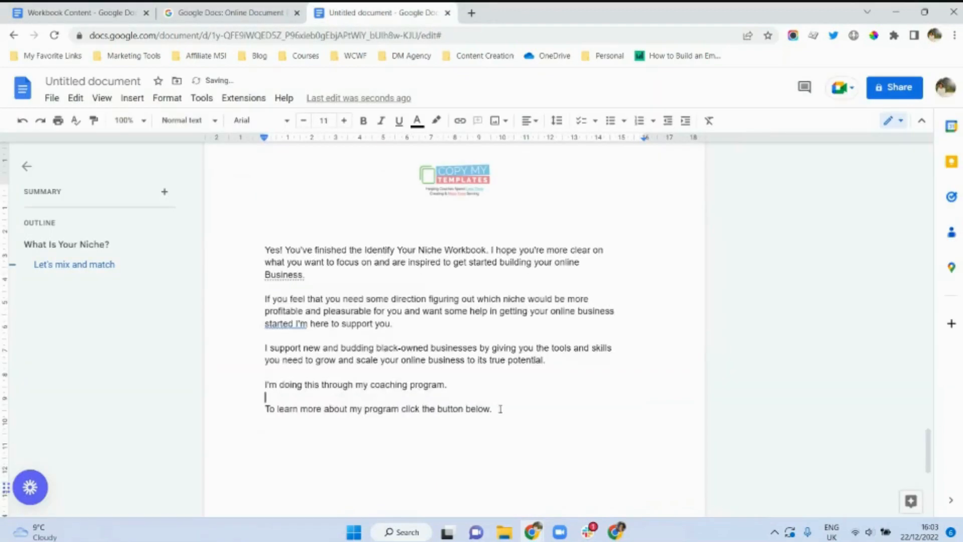
Step: Insert a 1 x 1 table beneath the line "To learn more about my program click the button below."
click(499, 408)
key(Return)
key(Return)
click(130, 98)
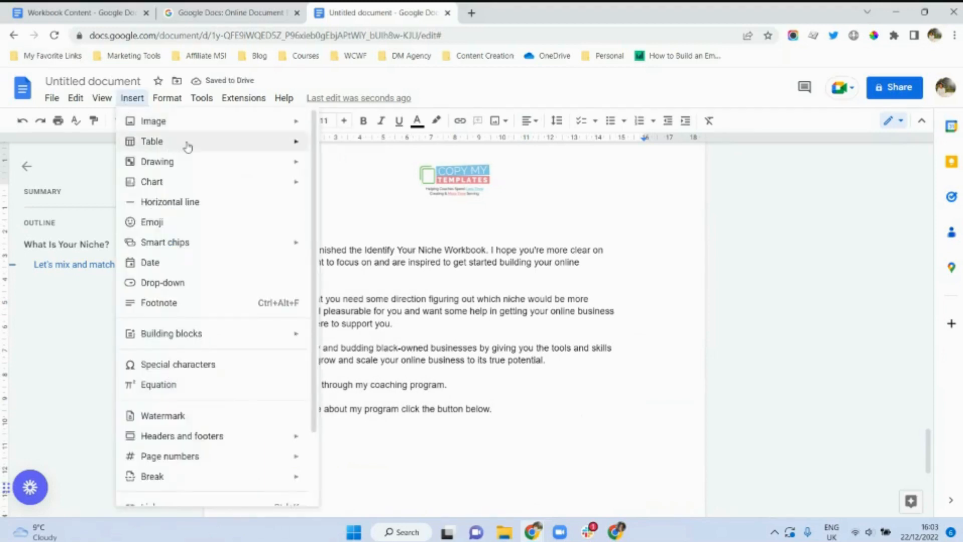
mouse_move(264, 146)
click(317, 175)
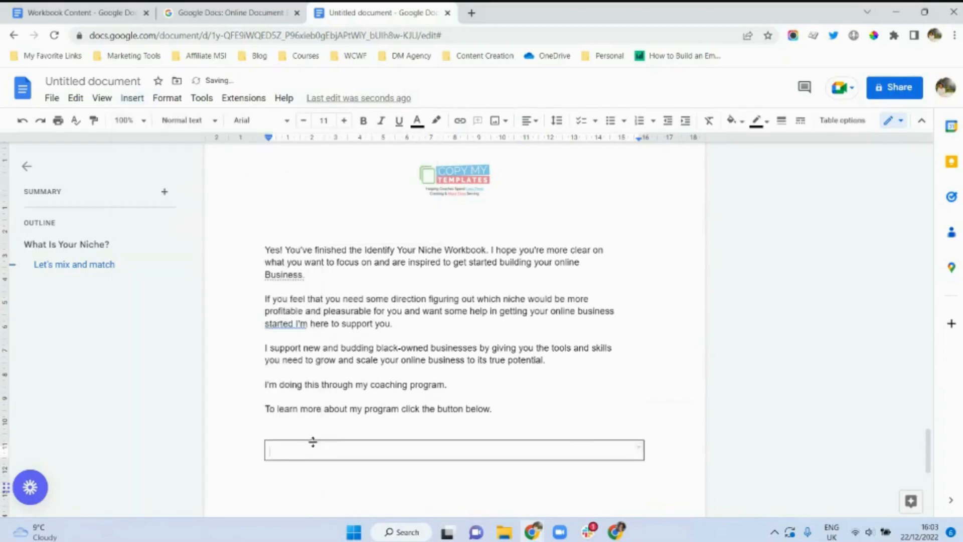
Step: Copy "Join my coaching program" from Workbook Content into the new table cell and remove the text's highlight colour
click(55, 9)
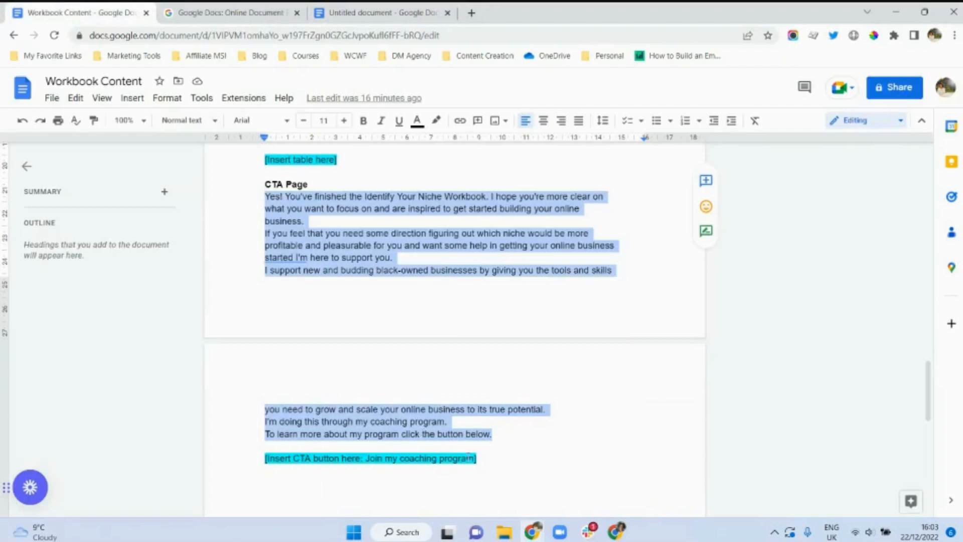
drag(475, 459, 377, 459)
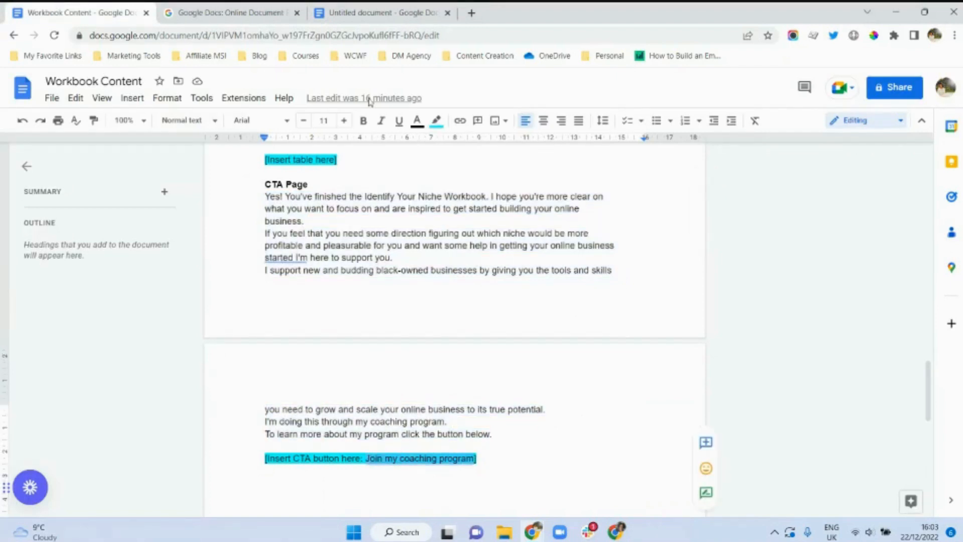
click(421, 12)
text(Join my coaching program)
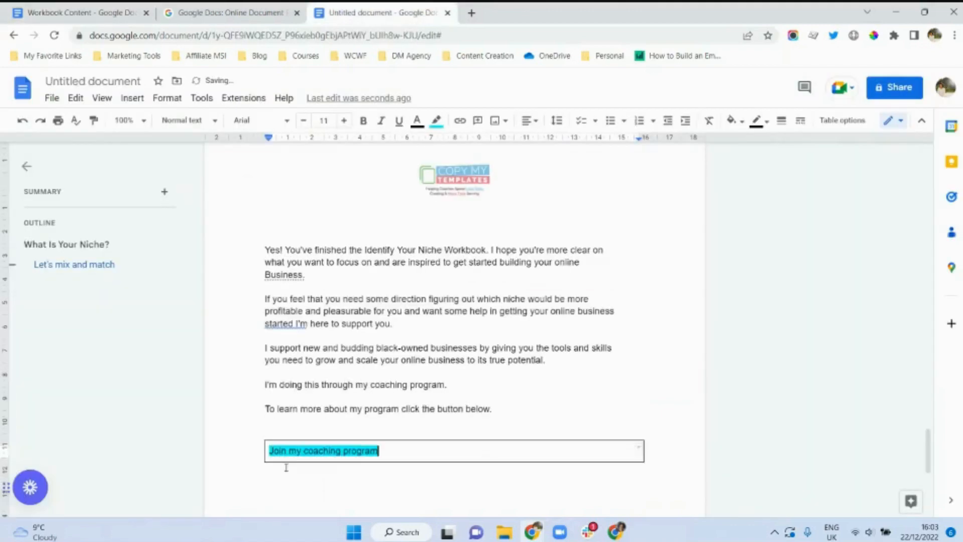
drag(383, 450, 269, 451)
click(436, 121)
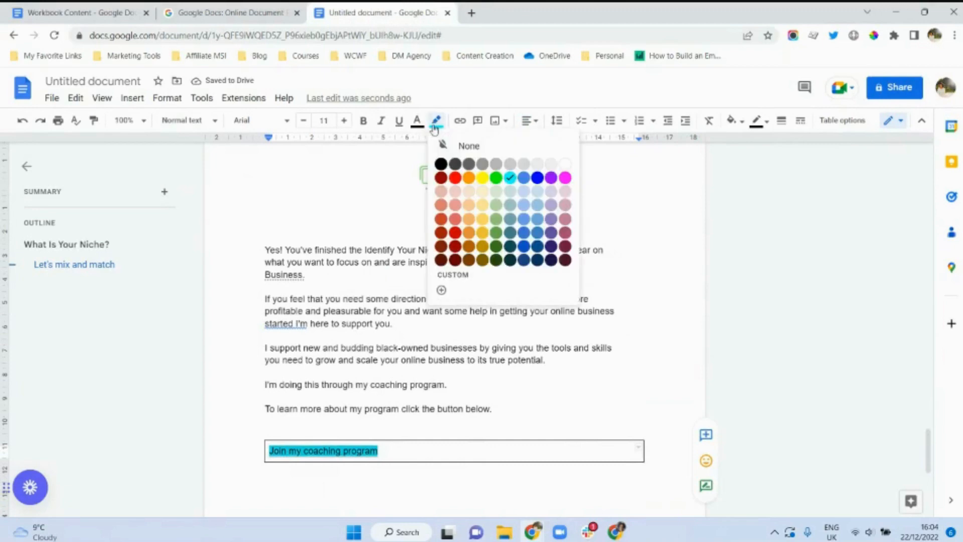
click(469, 146)
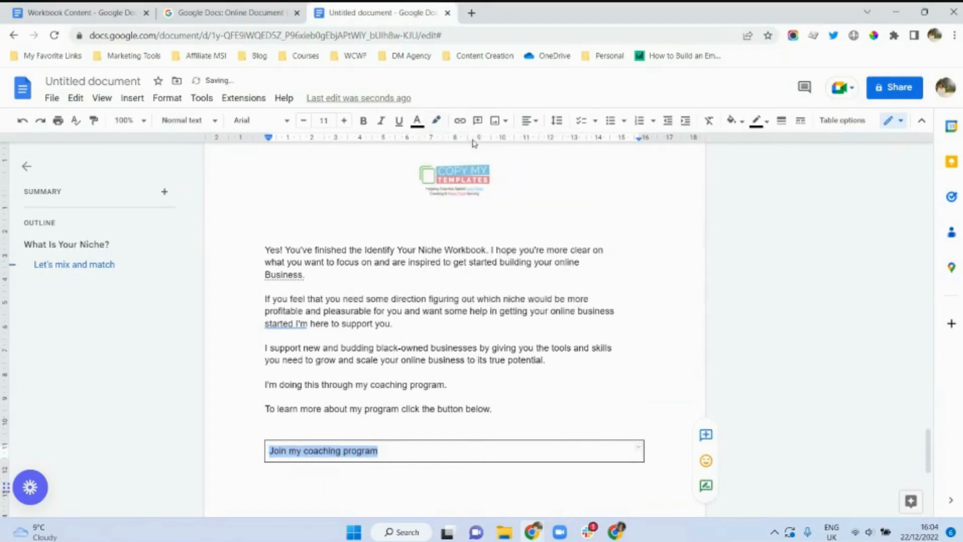
Step: Centre "Join my coaching program" in its table cell and colour both the cell background and border cornflower blue
click(536, 123)
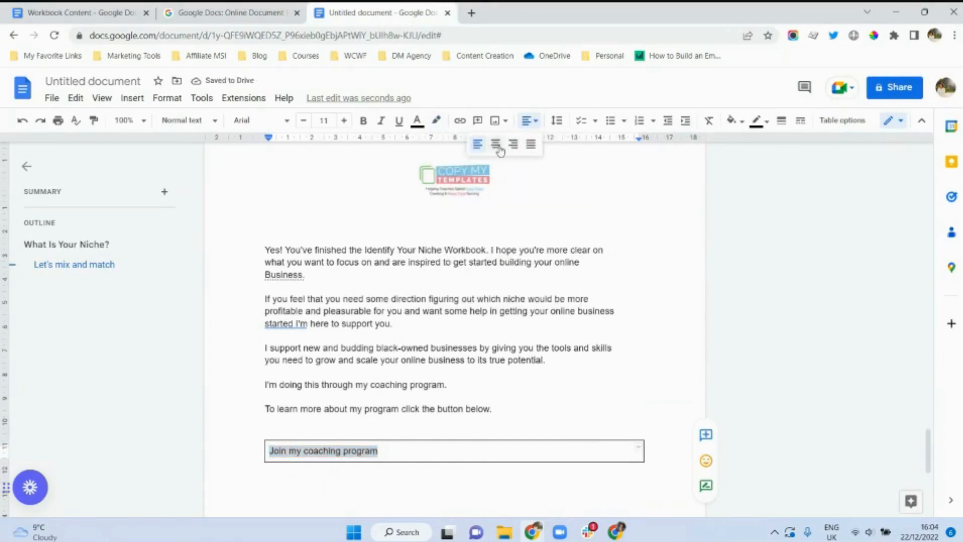
click(500, 146)
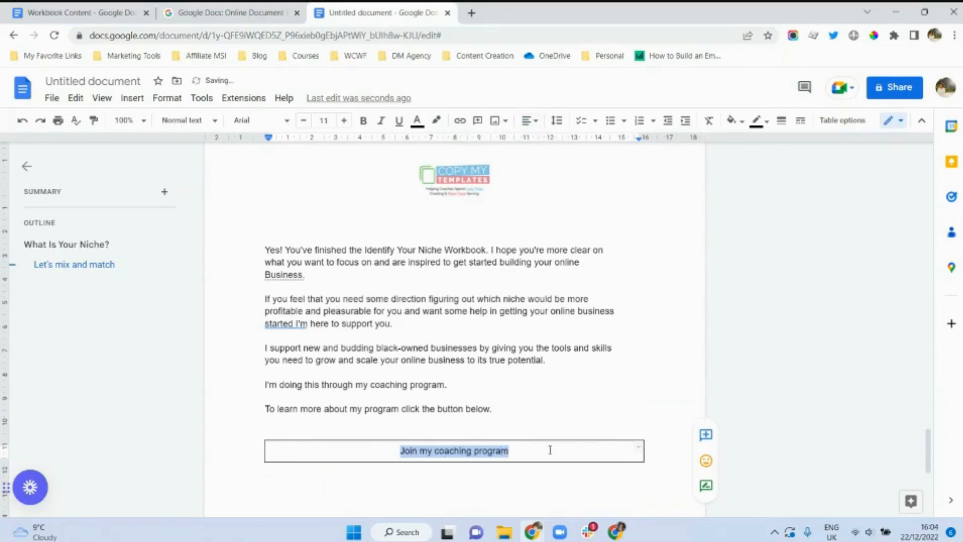
drag(549, 449, 293, 450)
click(494, 451)
triple_click(526, 448)
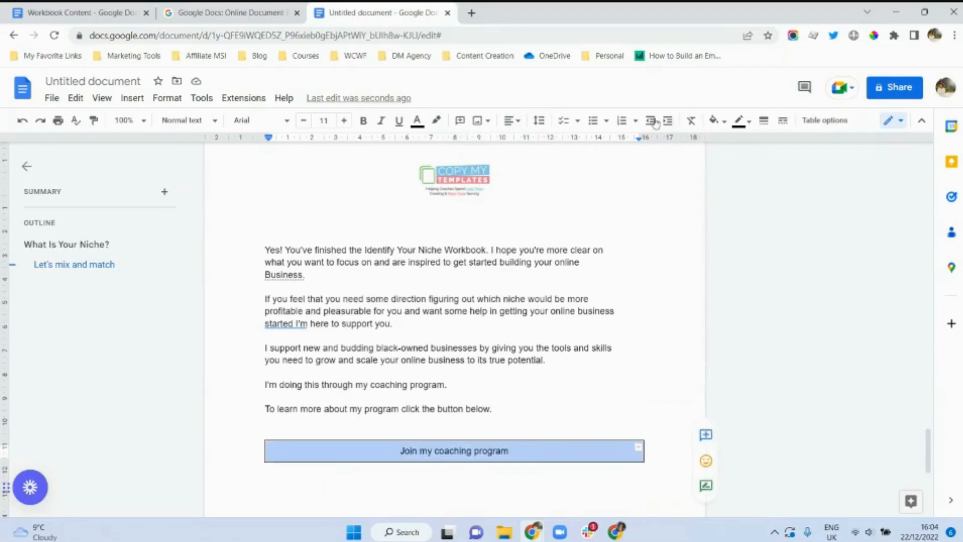
click(720, 123)
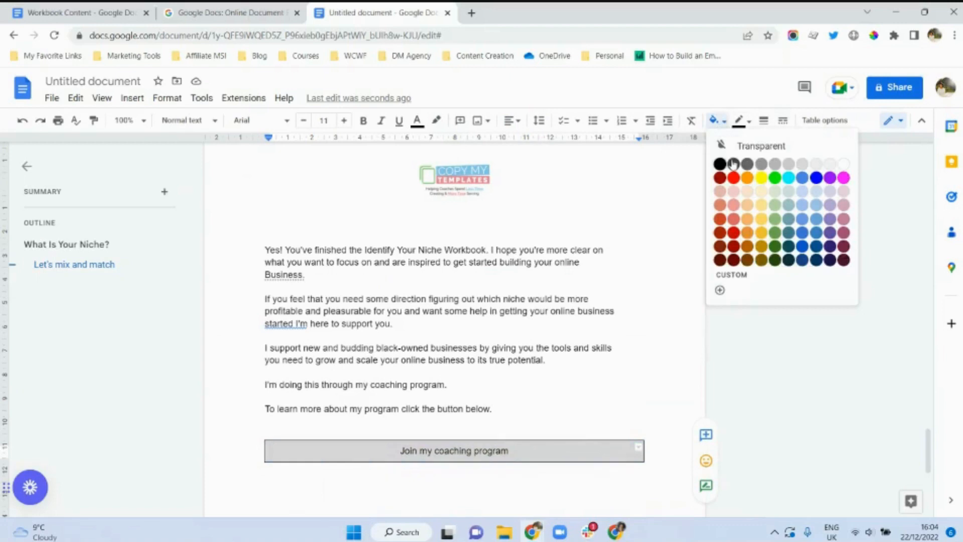
click(803, 179)
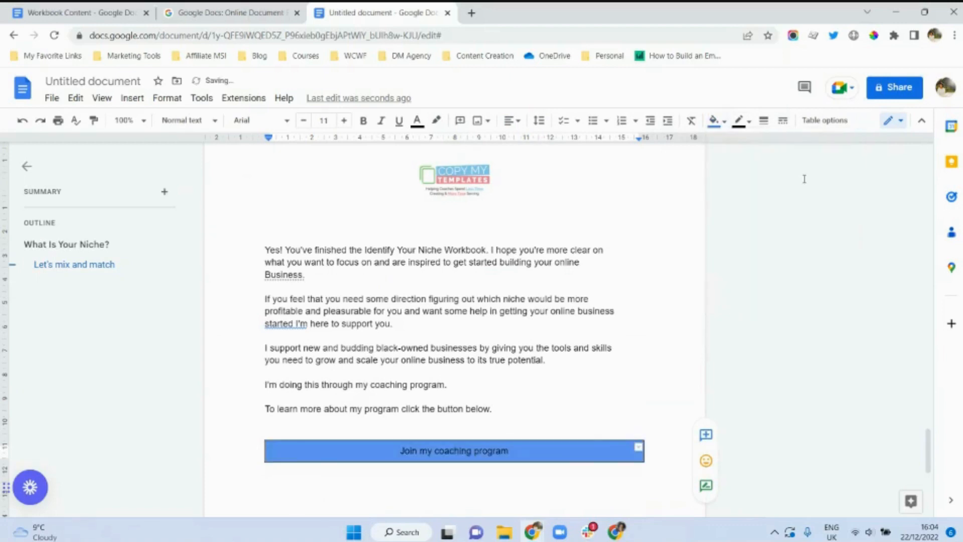
click(746, 123)
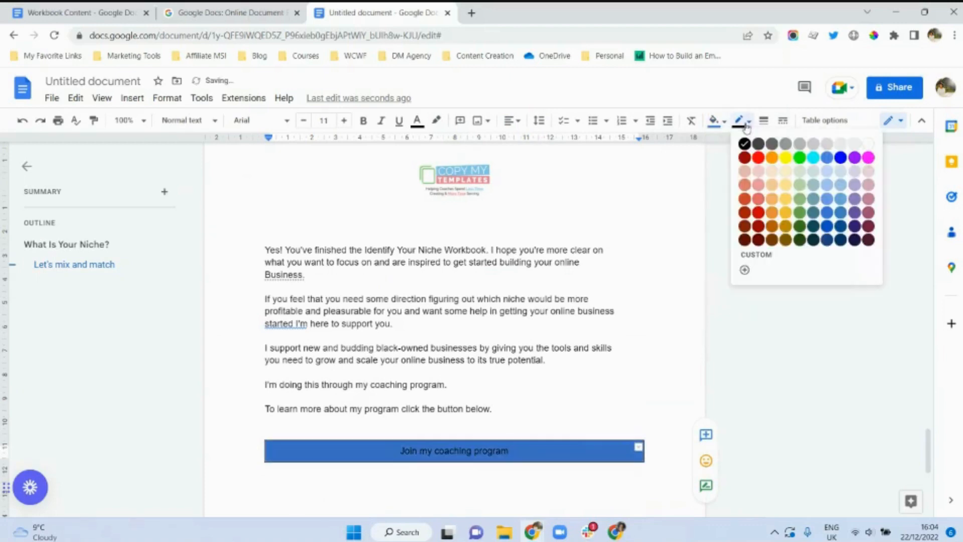
click(831, 160)
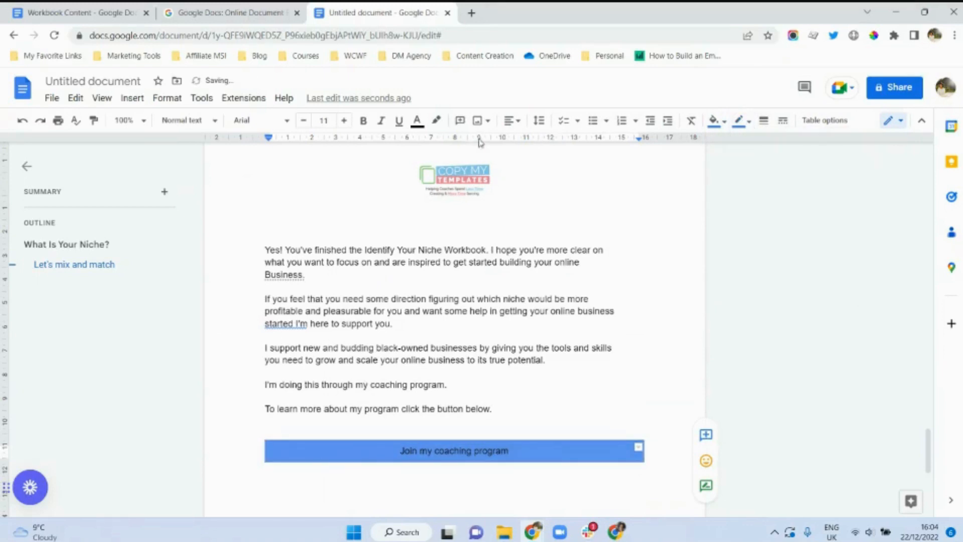
Step: Make the "Join my coaching program" text white and bold
click(417, 120)
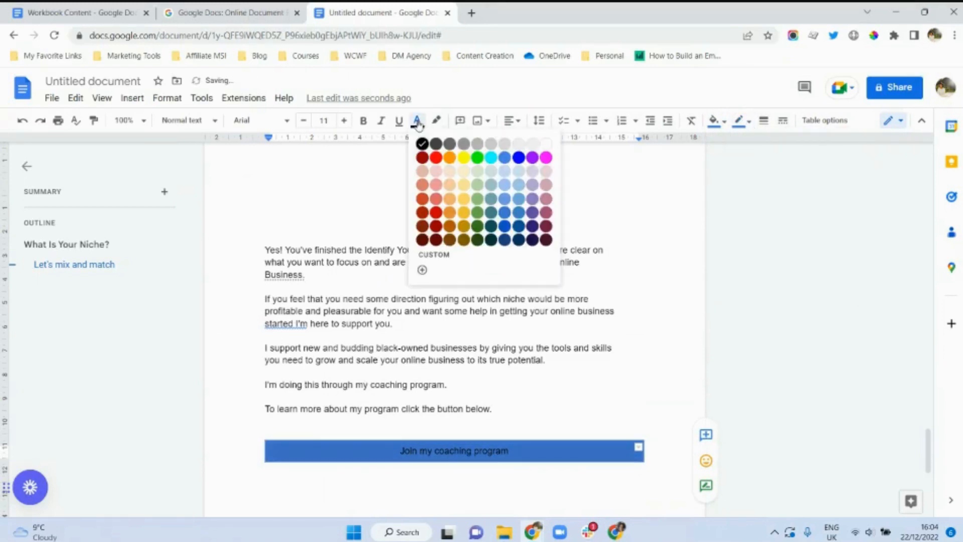
click(547, 145)
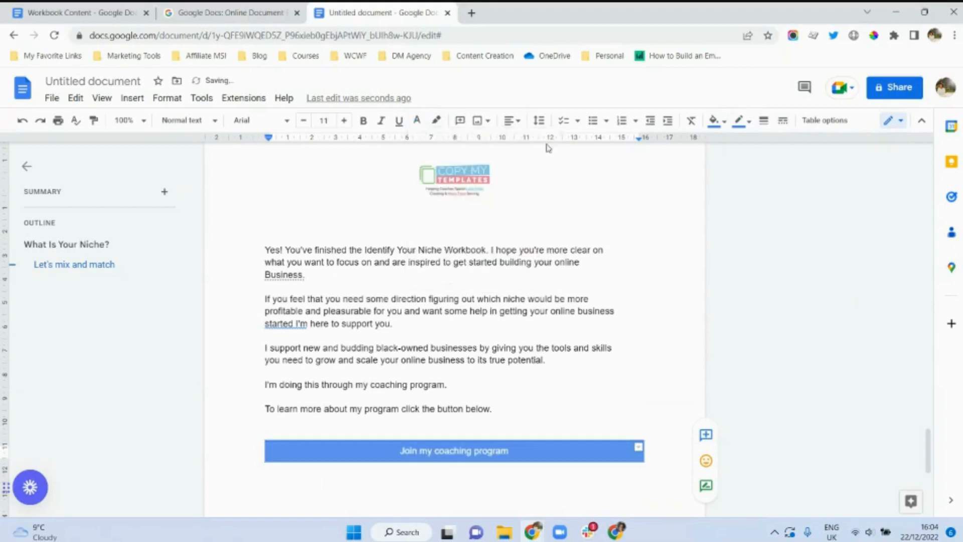
click(363, 123)
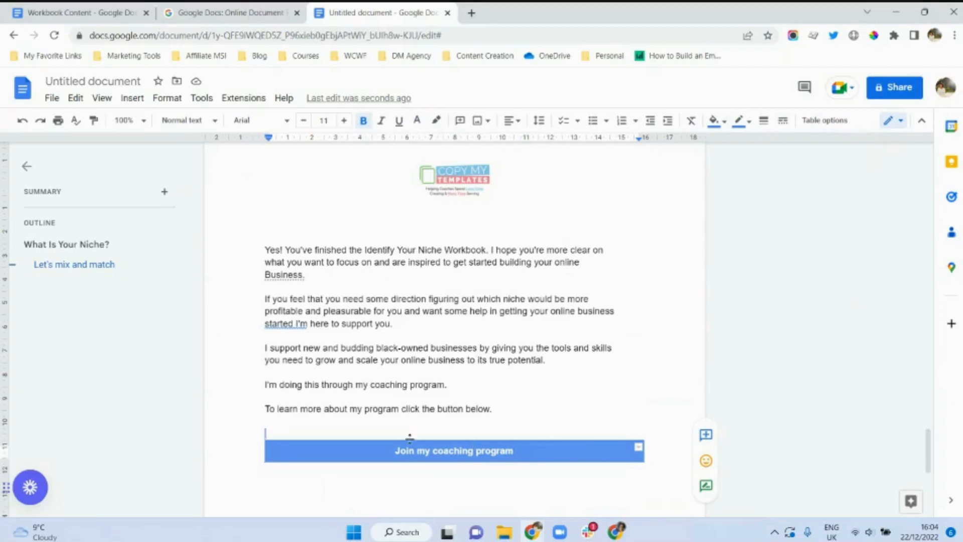
click(392, 449)
triple_click(405, 448)
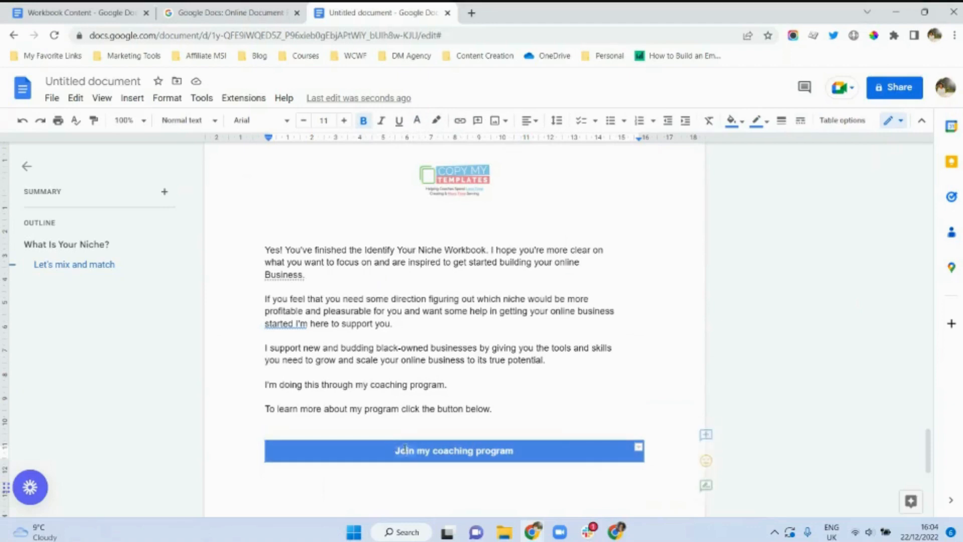
click(459, 124)
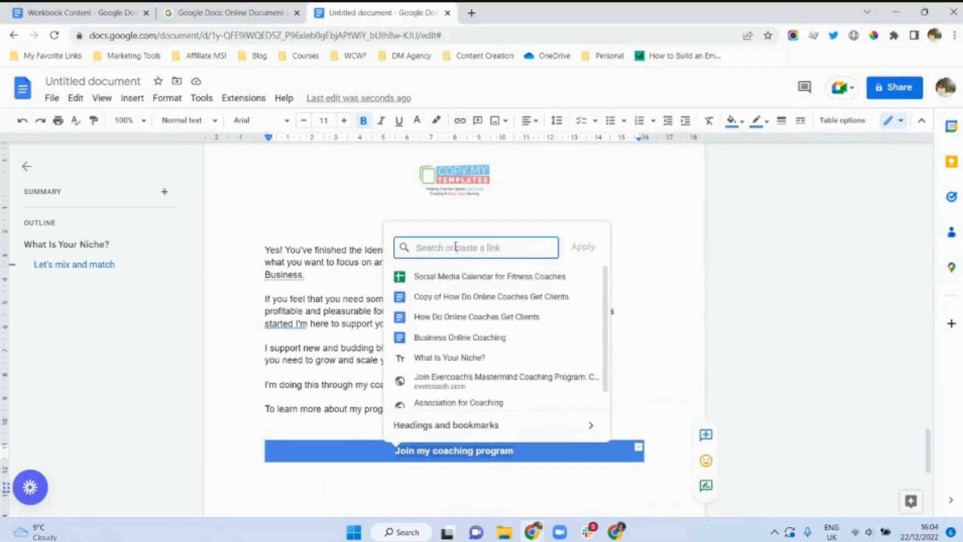
text(www)
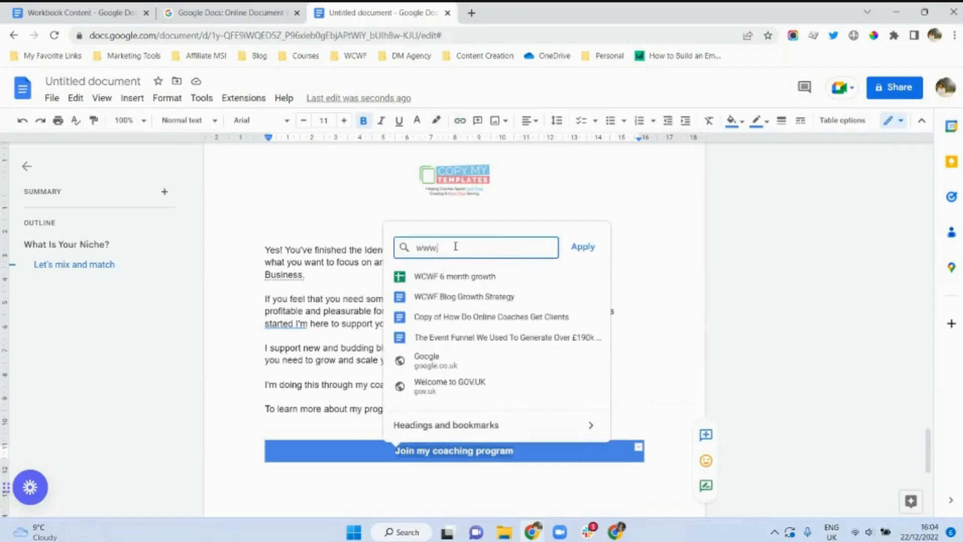
text(.google.com)
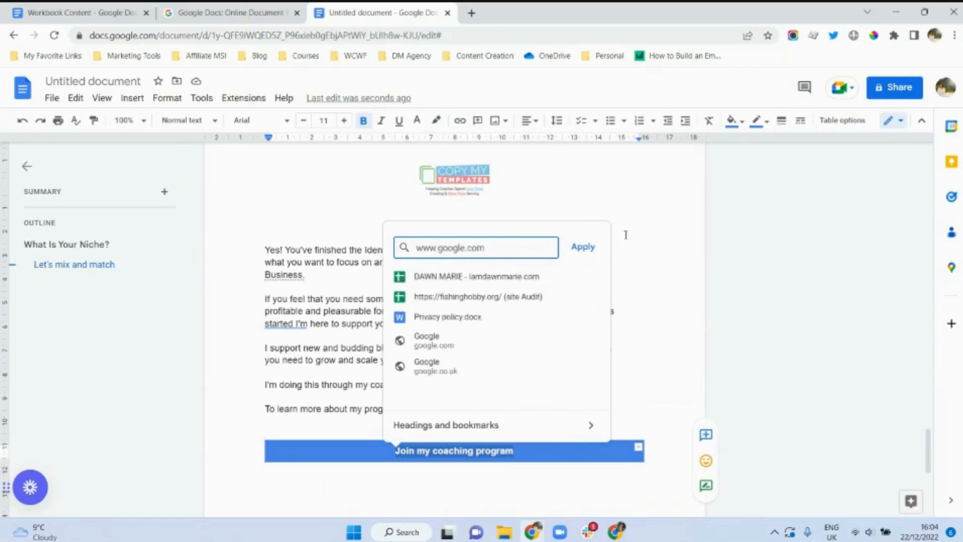
click(583, 246)
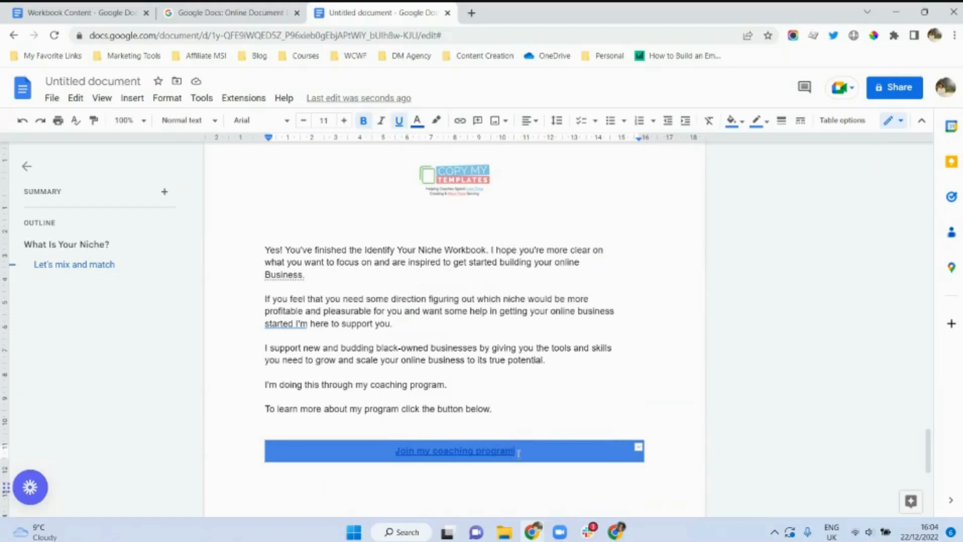
Step: Restore the linked "Join my coaching program" text to white and remove its underline
drag(513, 453, 395, 455)
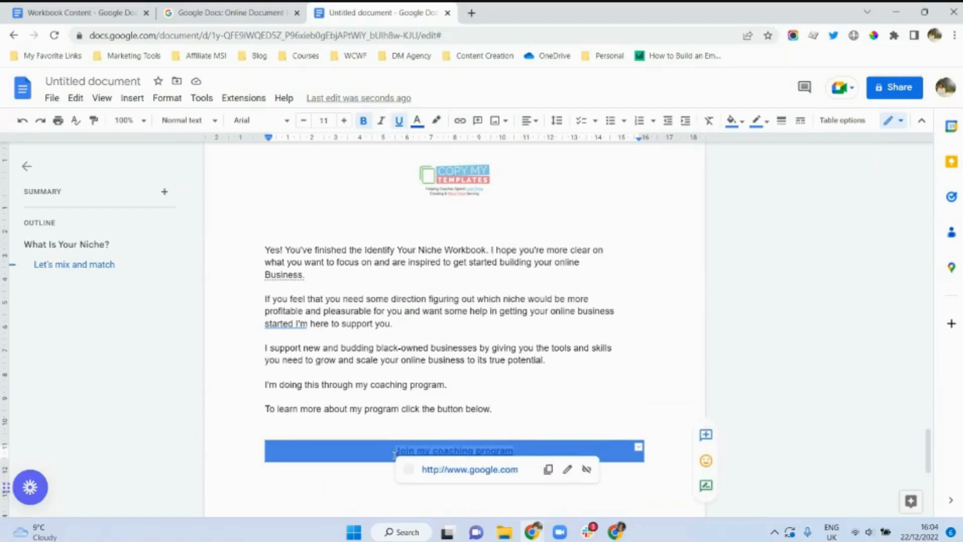
click(419, 123)
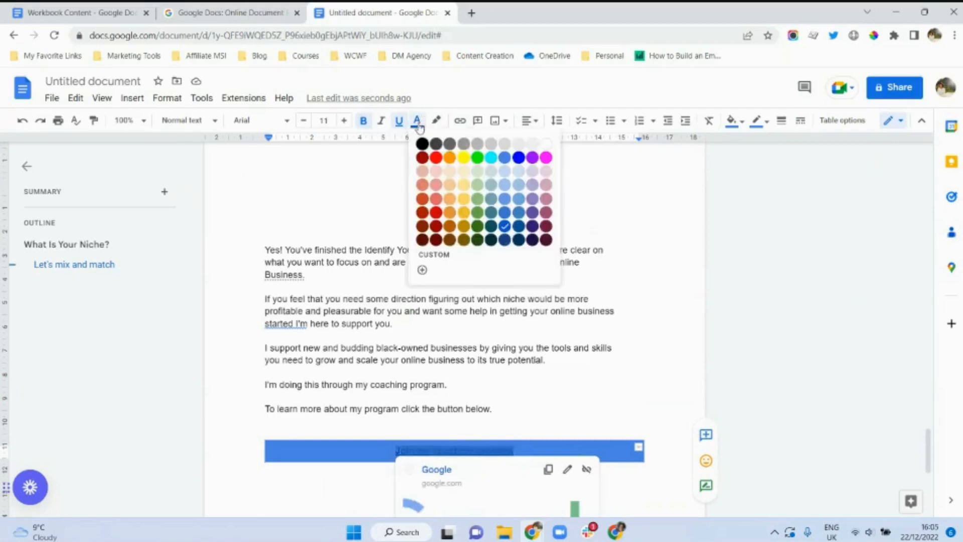
click(547, 145)
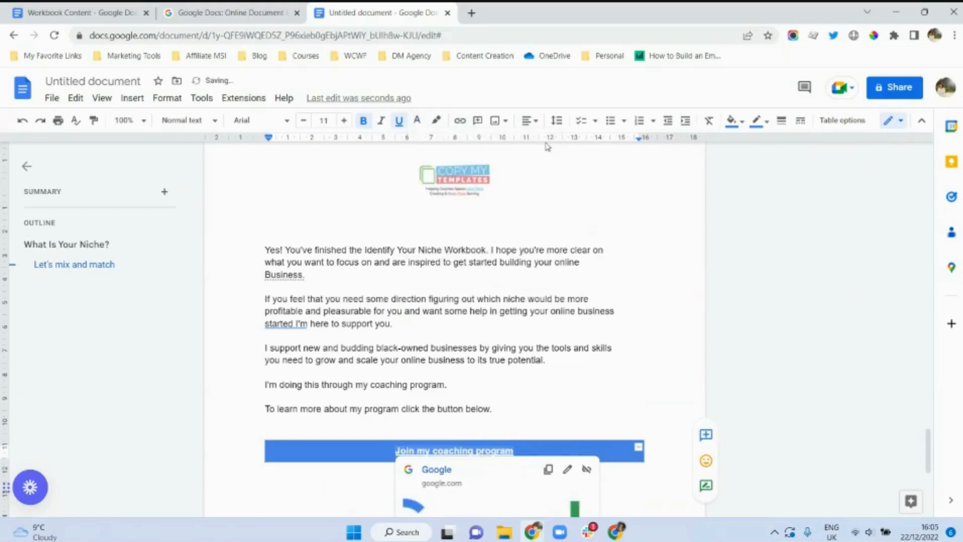
click(399, 121)
click(368, 384)
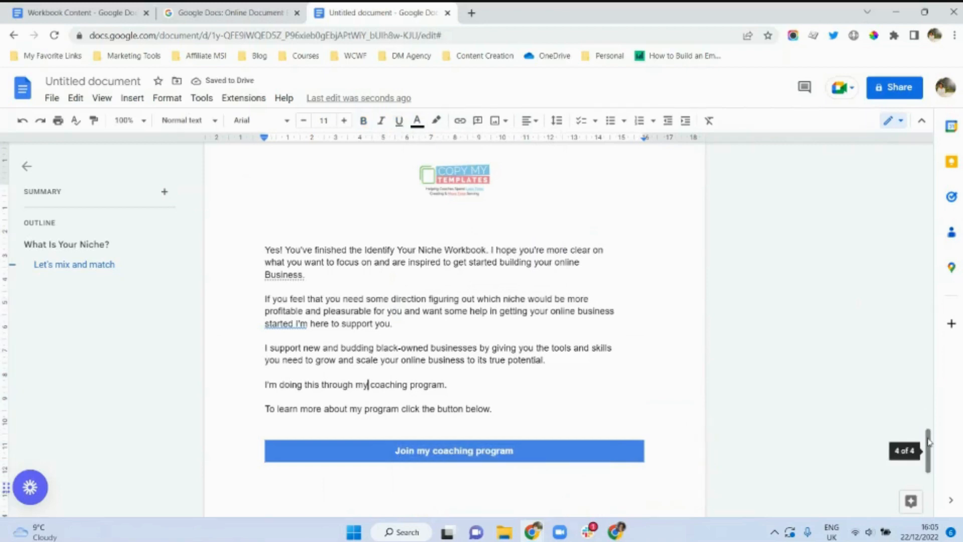
Step: Rename the document as "Discover Your Niche Workbook"
drag(928, 442, 881, 146)
click(89, 81)
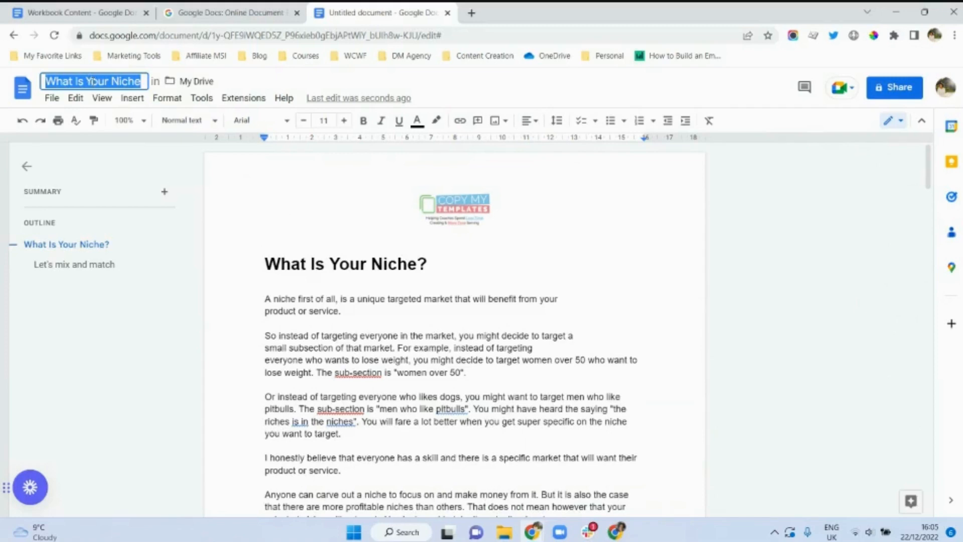
text(Discov)
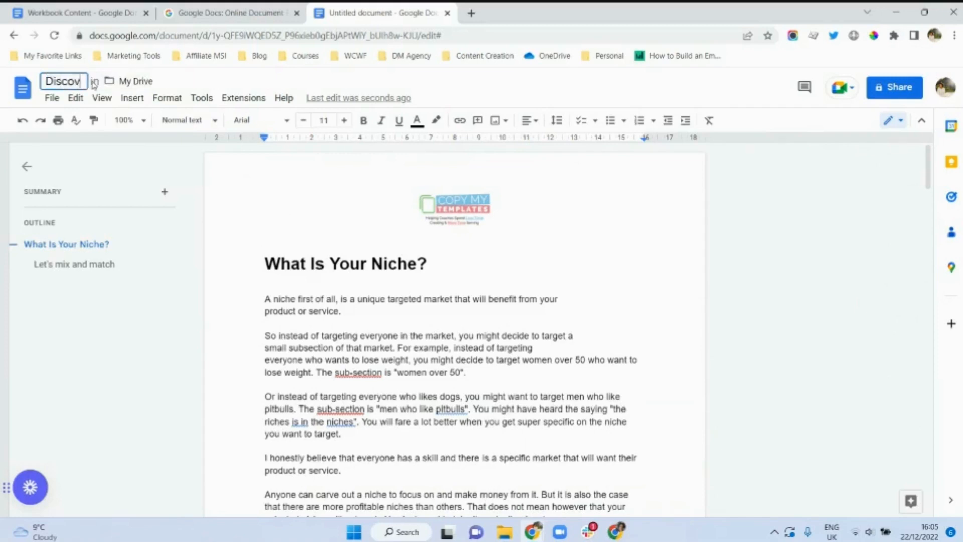
text(er Your Niche)
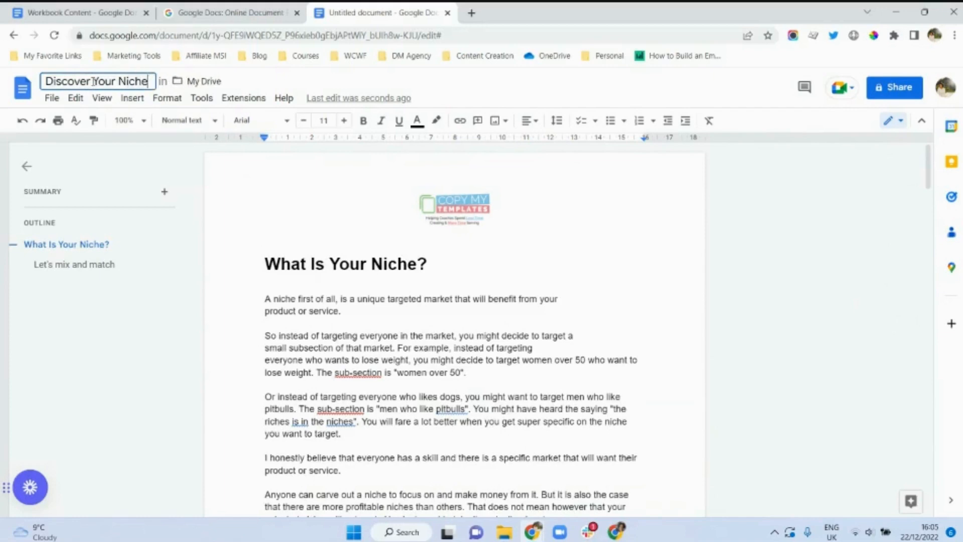
text( Workbook)
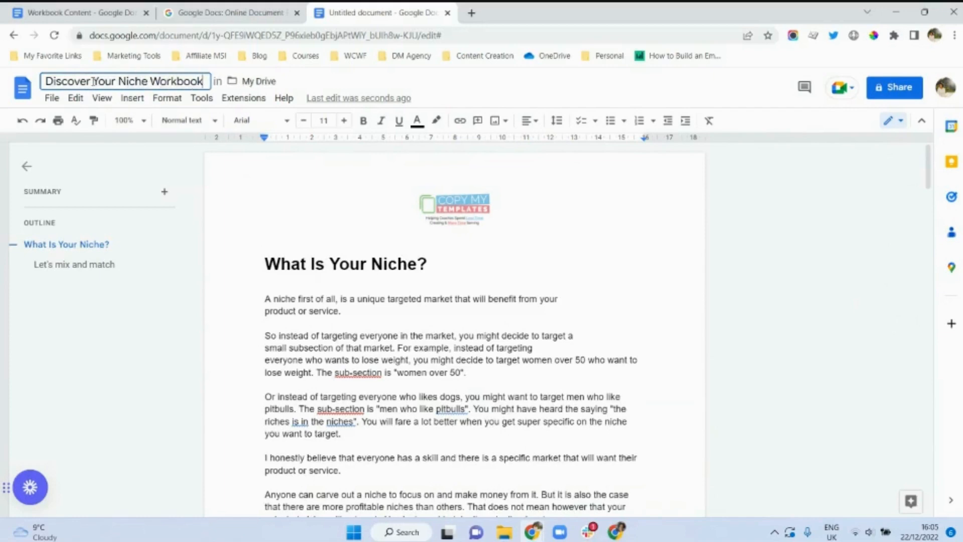
click(343, 295)
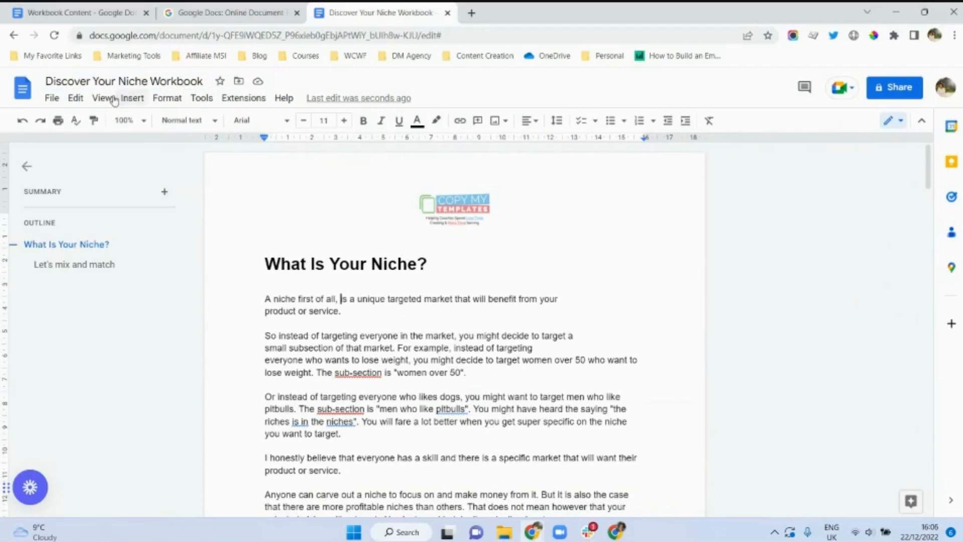
click(51, 98)
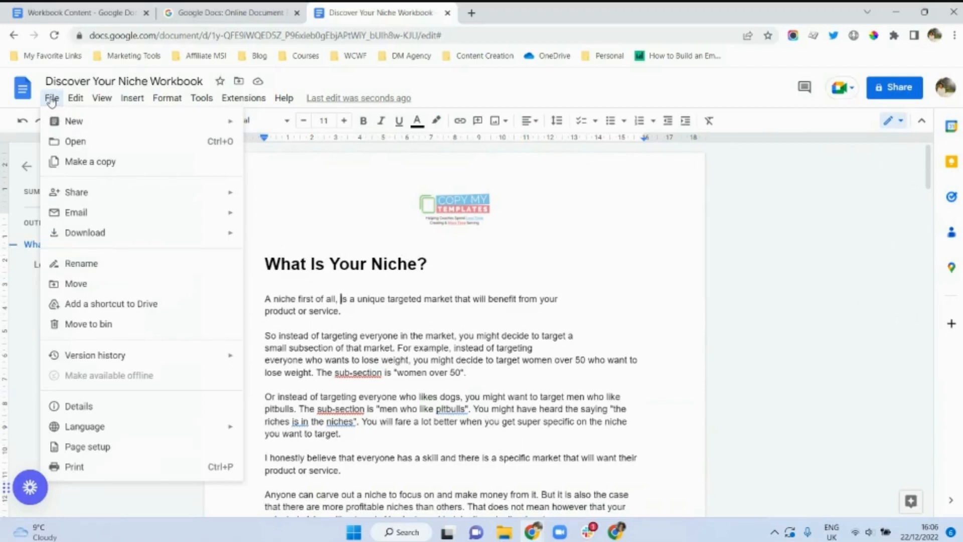
mouse_move(122, 234)
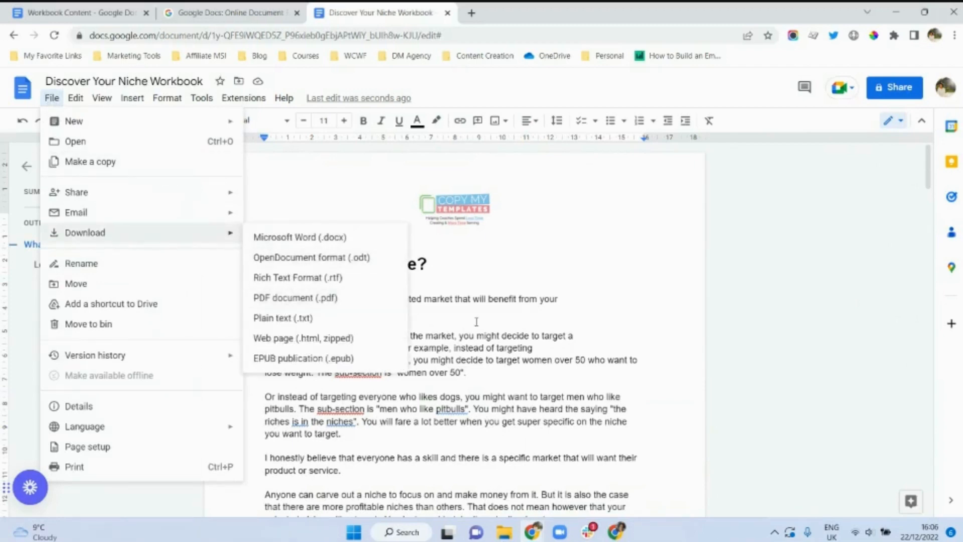
click(292, 299)
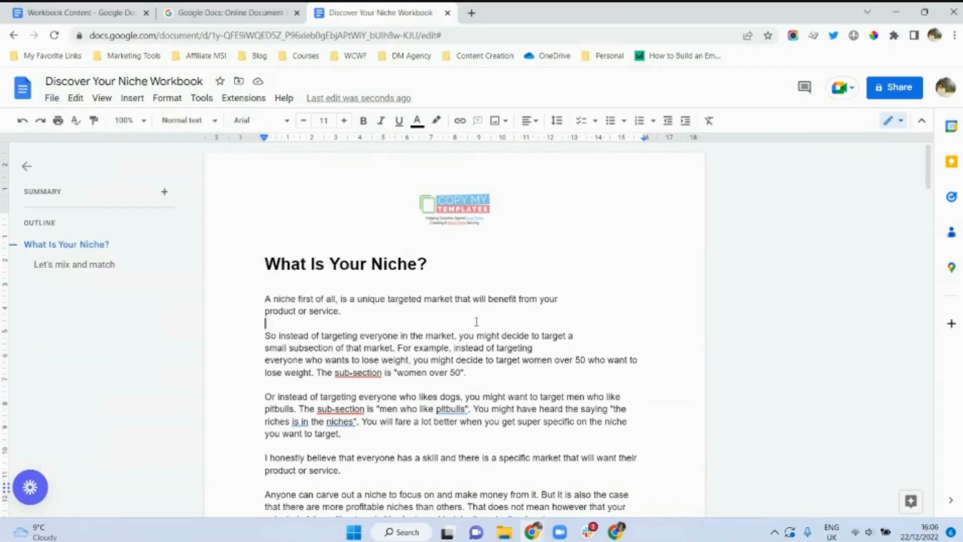
Step: Set the workbook's general sharing access to Anyone with the link
click(897, 94)
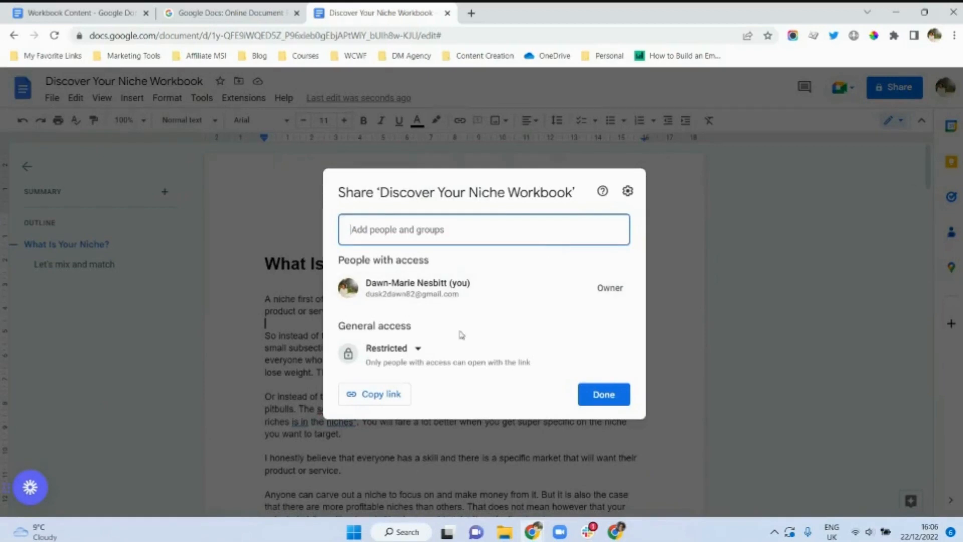
click(418, 353)
click(433, 406)
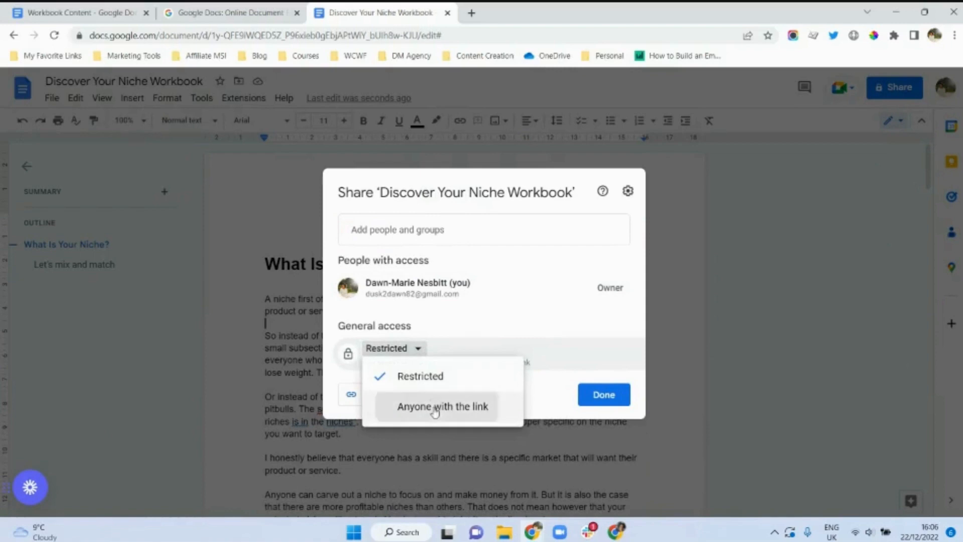